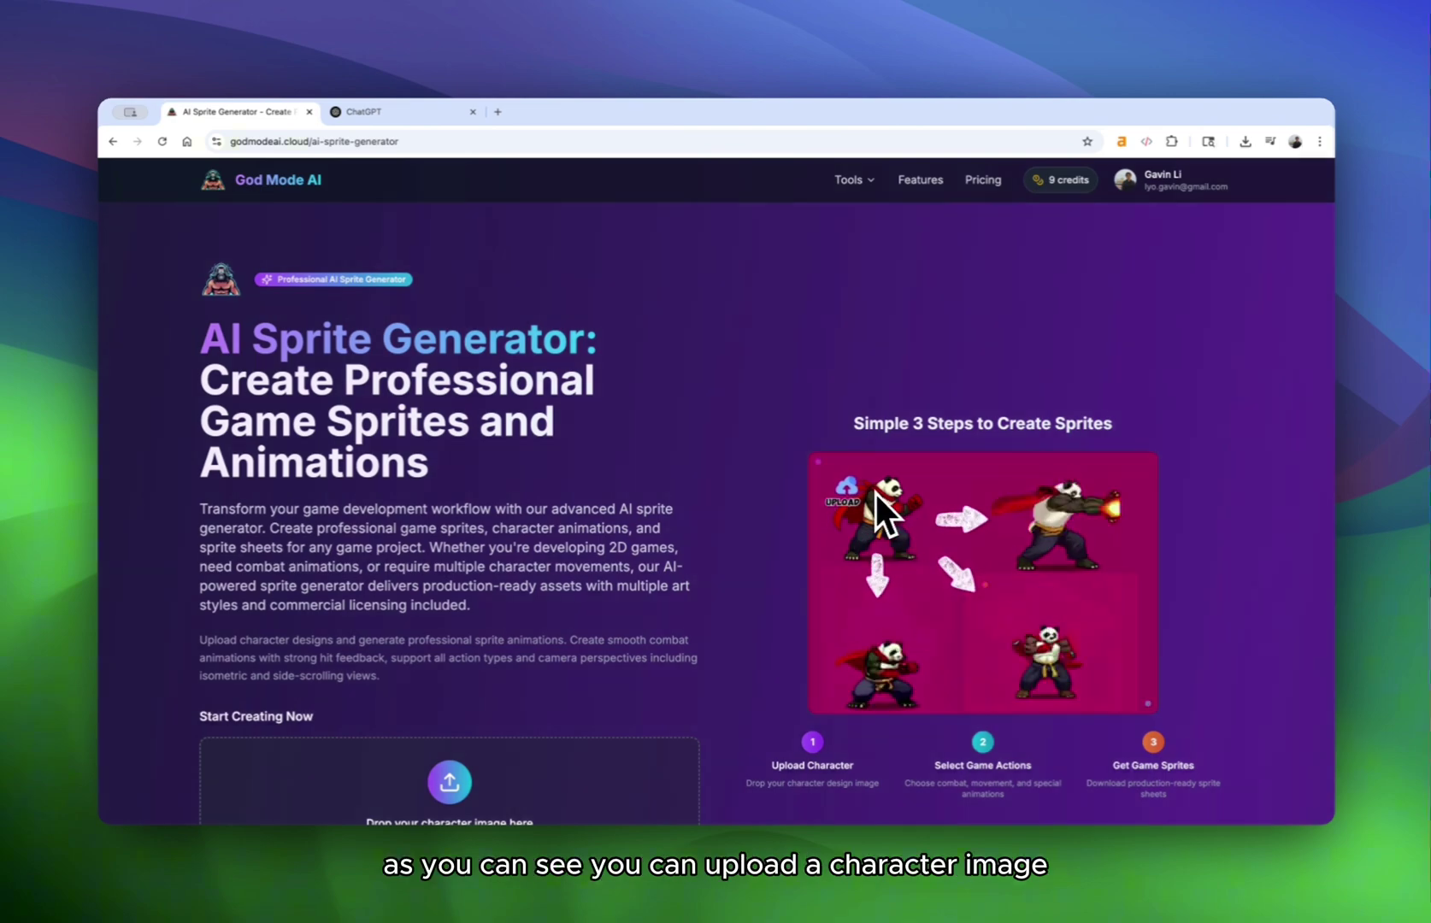
# Browse the sprite generator's example animations, then switch to a new ChatGPT chat.
pyautogui.scroll(-10, 1025, 547)
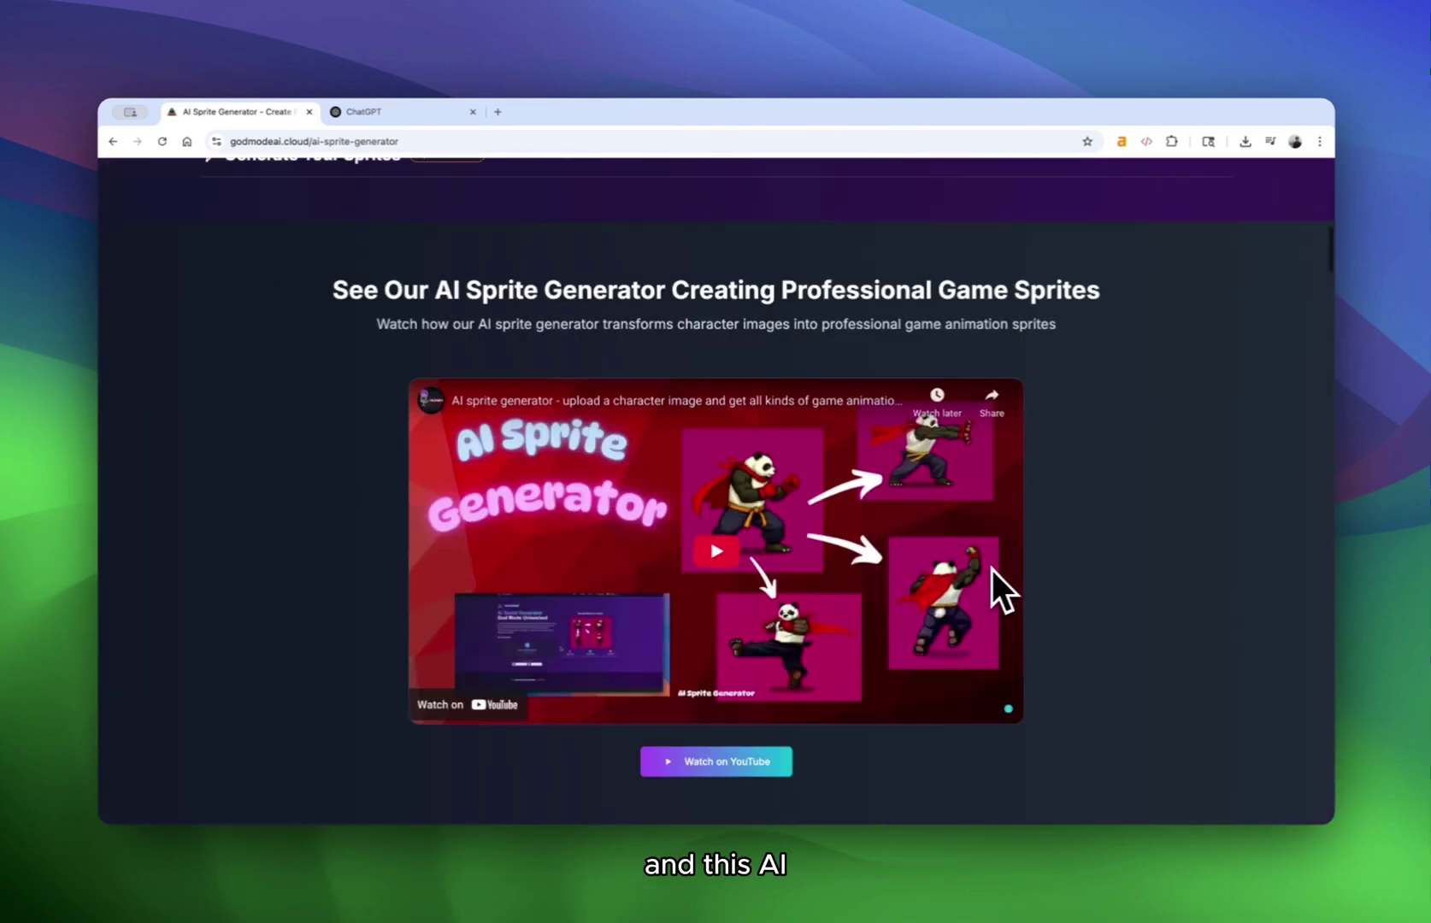
pyautogui.scroll(-15, 992, 569)
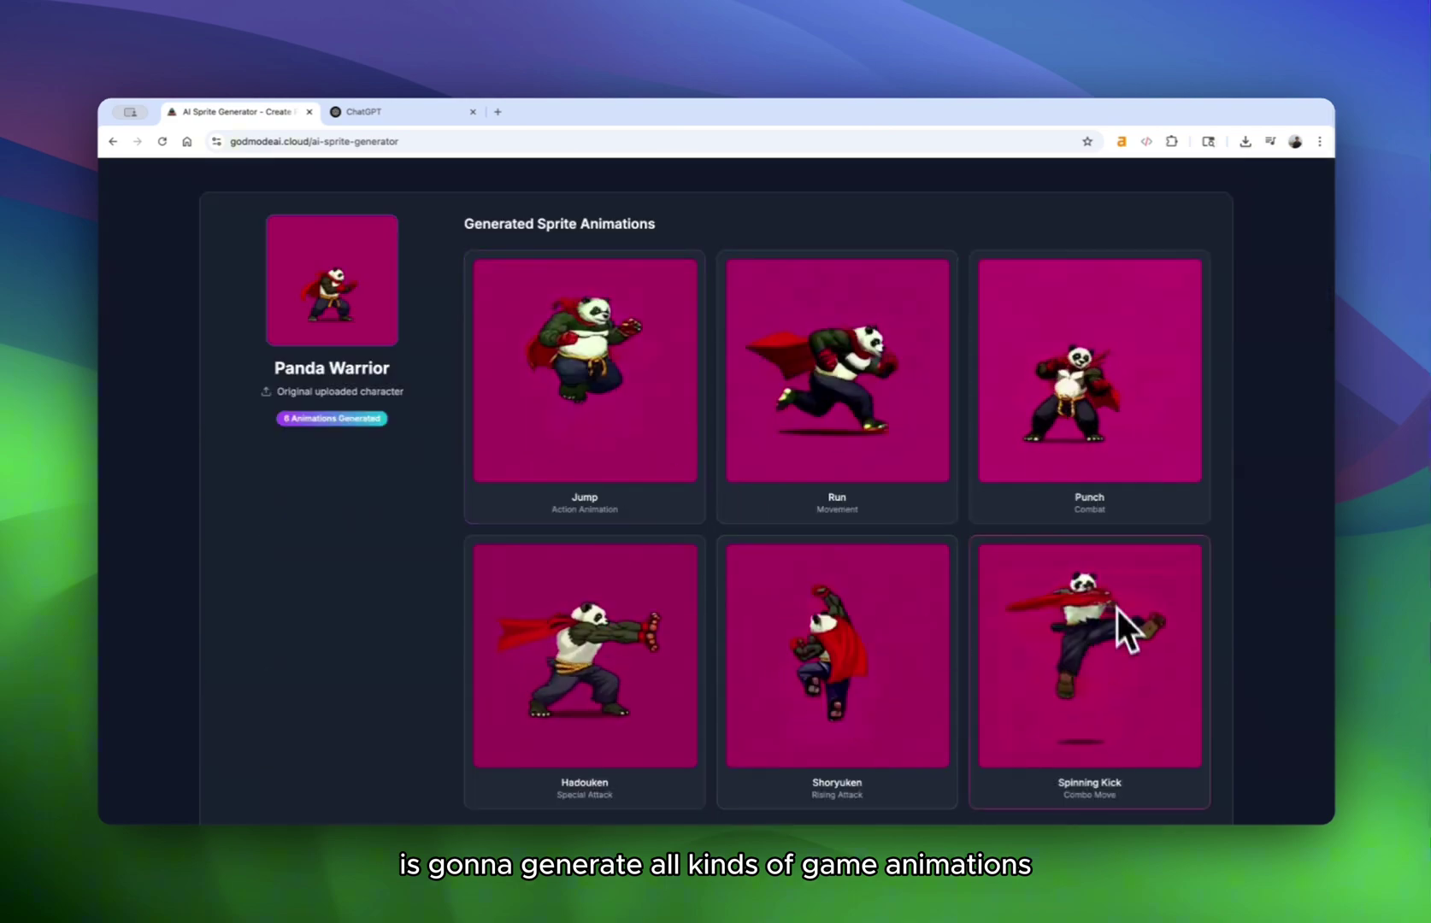
pyautogui.scroll(-12, 955, 552)
pyautogui.scroll(15, 954, 552)
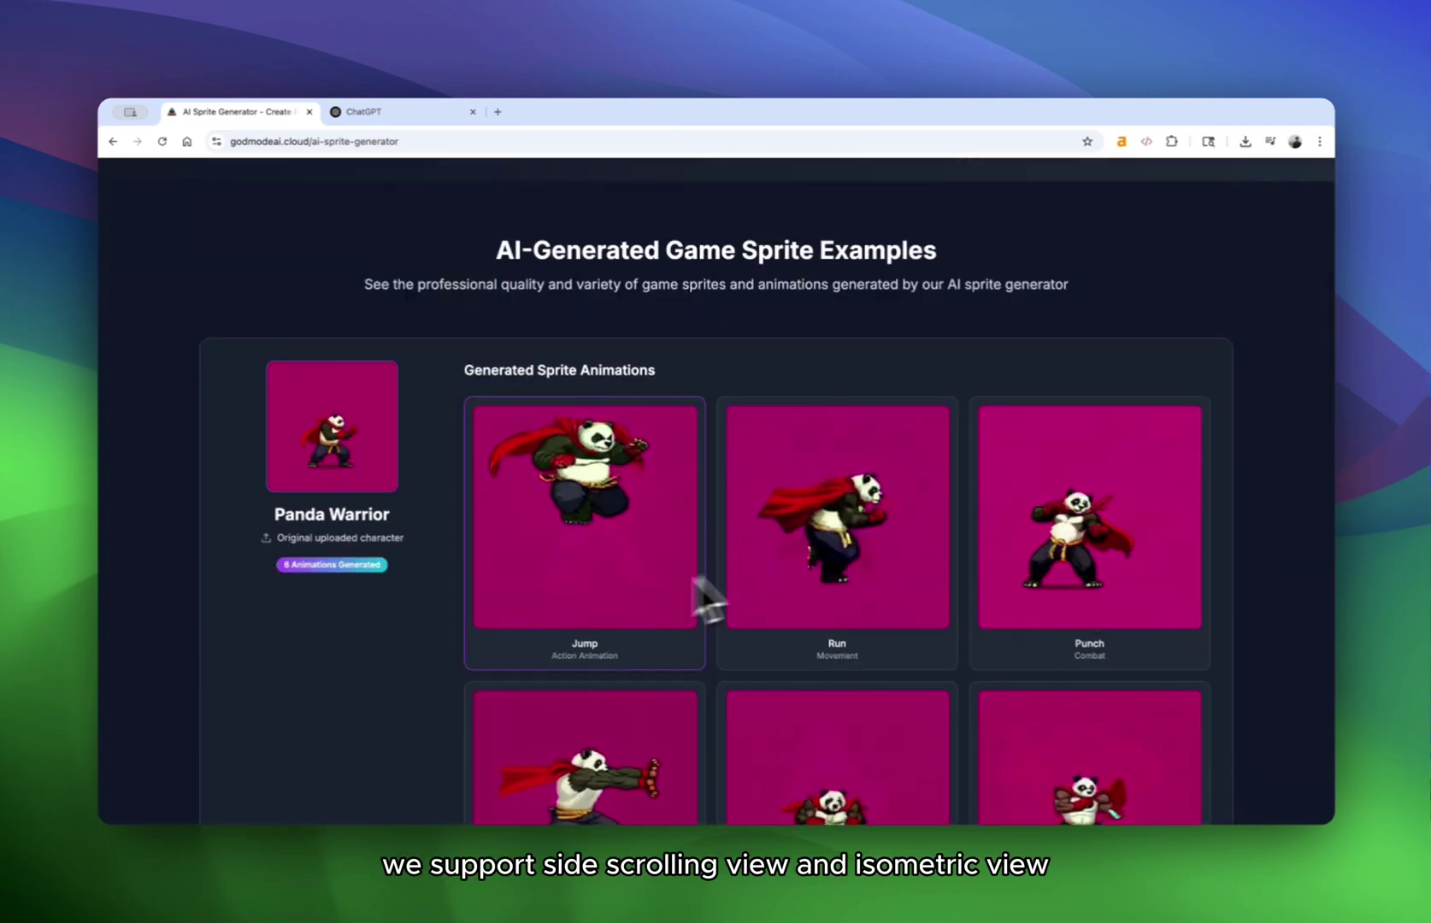
pyautogui.scroll(-15, 457, 617)
pyautogui.scroll(3, 615, 547)
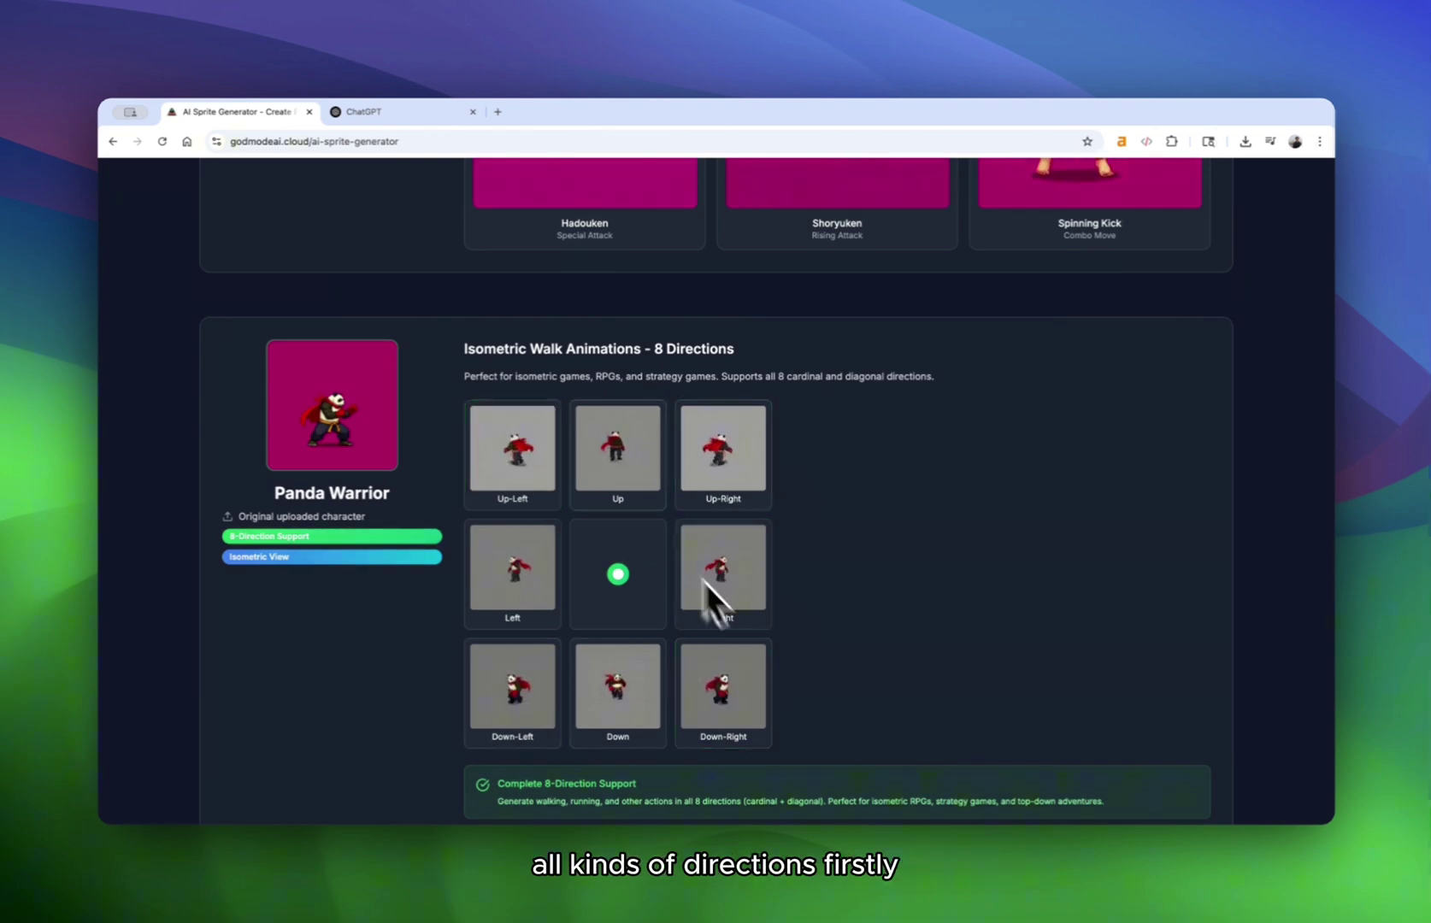
pyautogui.scroll(20, 945, 506)
pyautogui.scroll(-3, 651, 479)
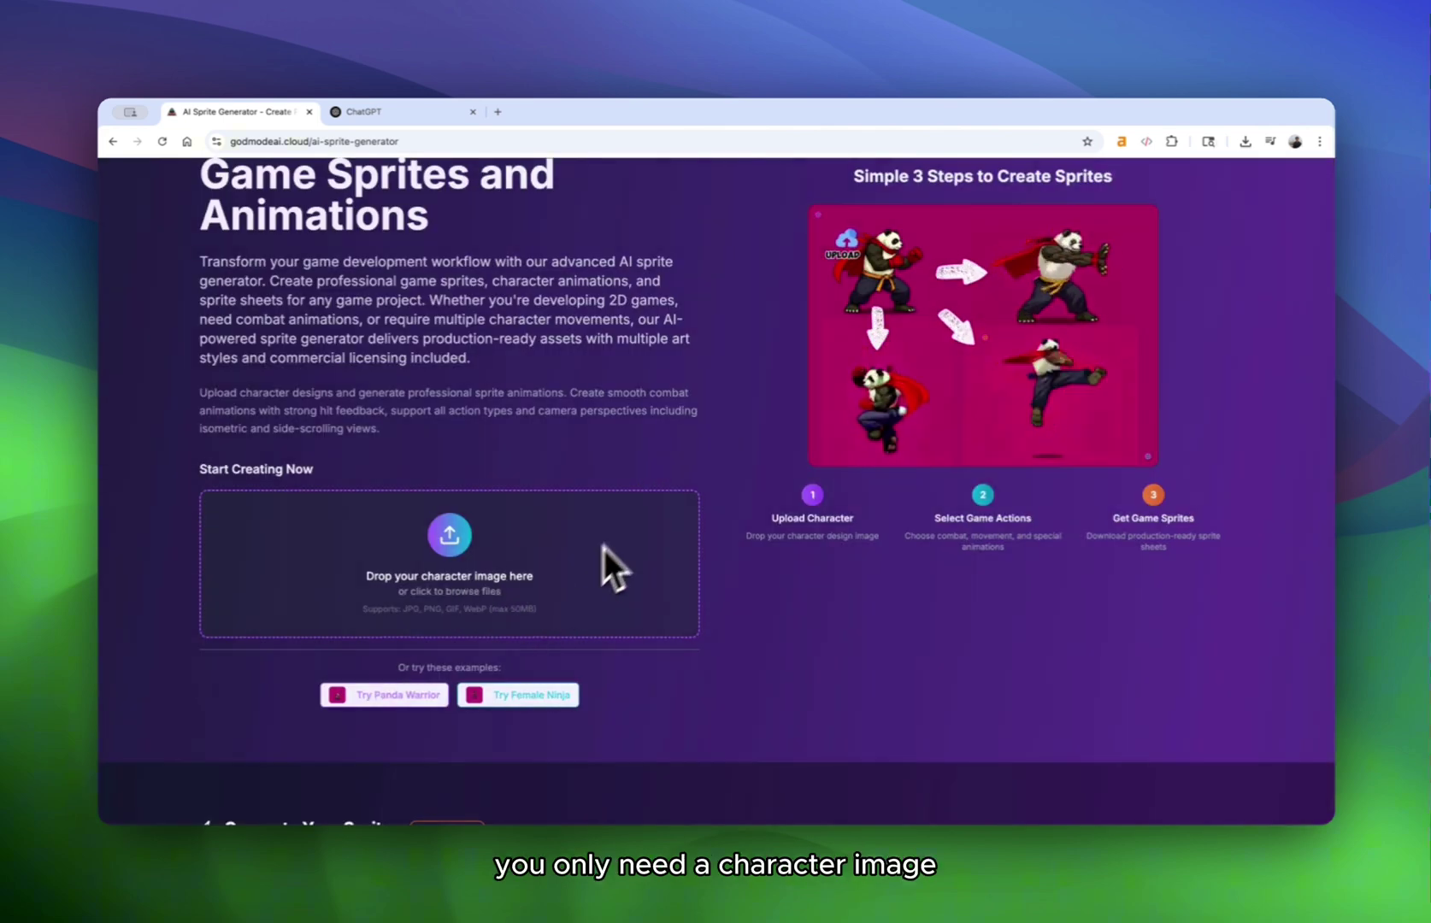
pyautogui.click(368, 112)
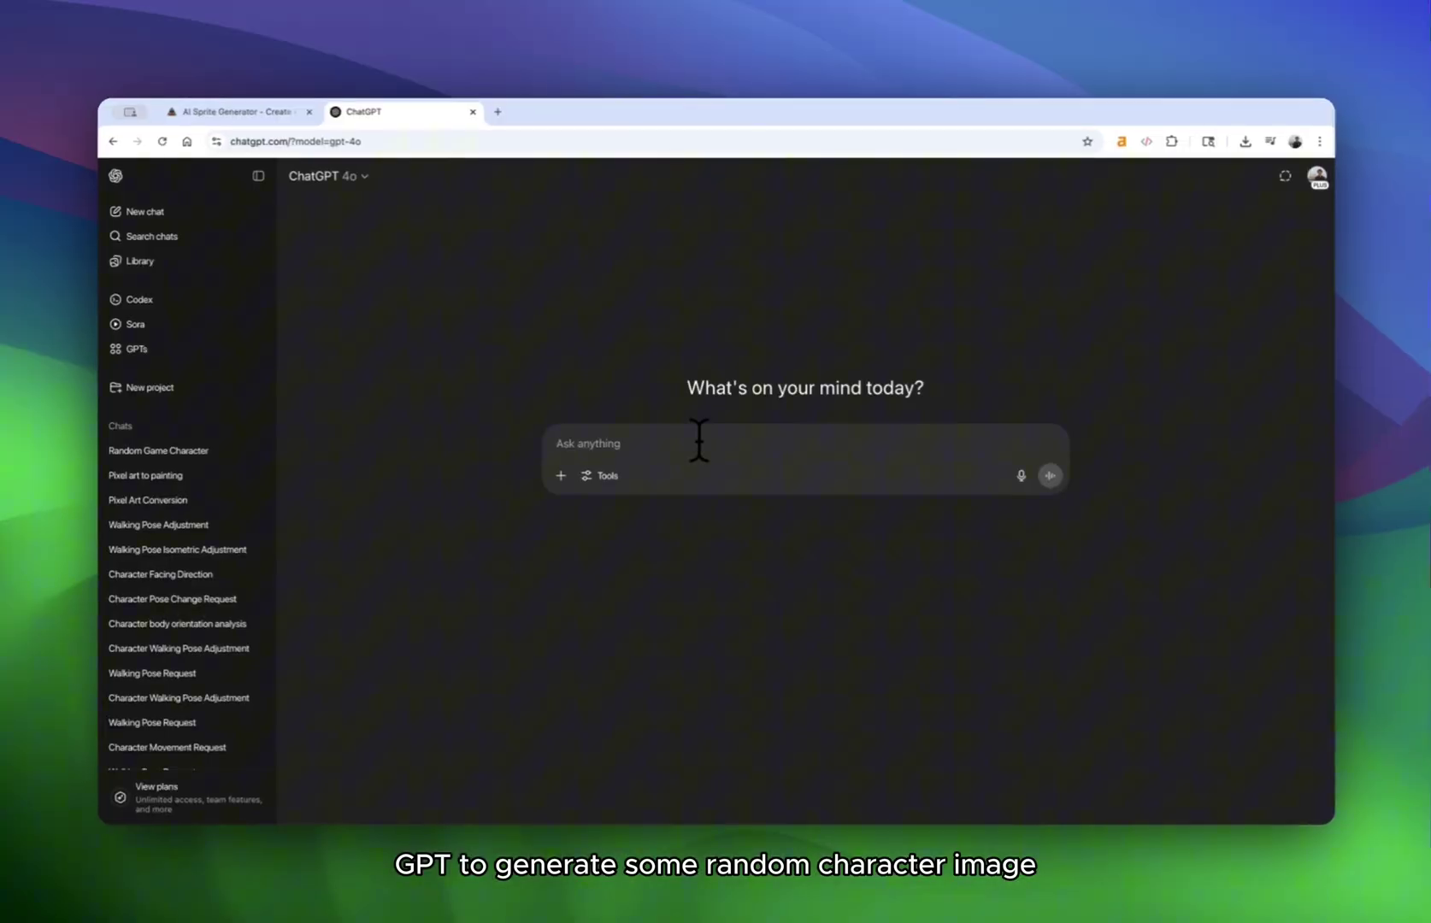
# Ask ChatGPT to generate a random 2D game character image and send the prompt.
pyautogui.write("generate a random game character image. keep it simple, don't be too complicated. a 2d game")
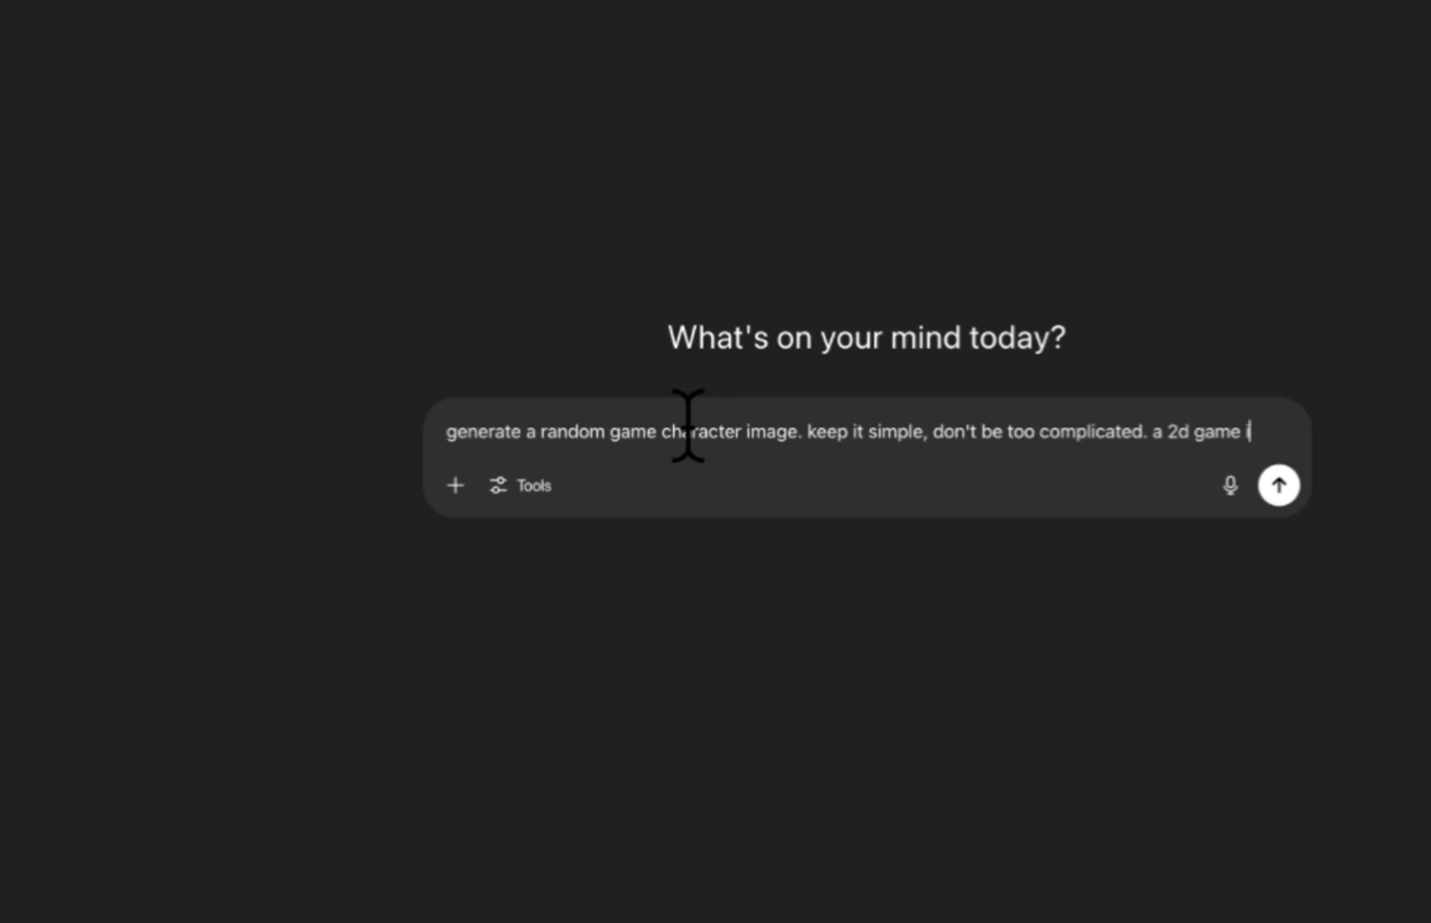
pyautogui.write('characte')
pyautogui.write('r image')
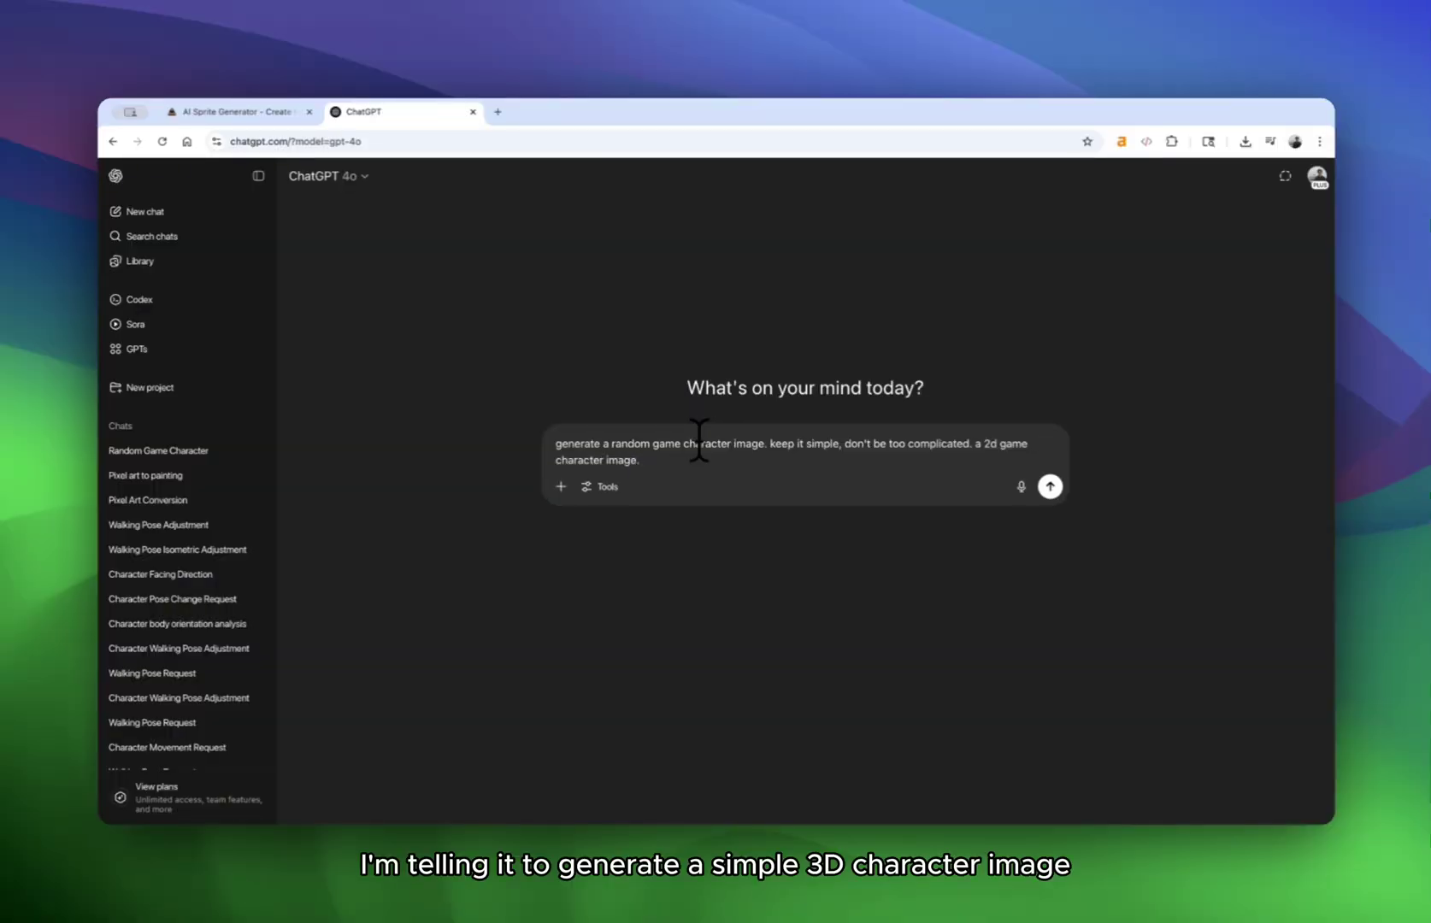
pyautogui.write('. generate the image directly.')
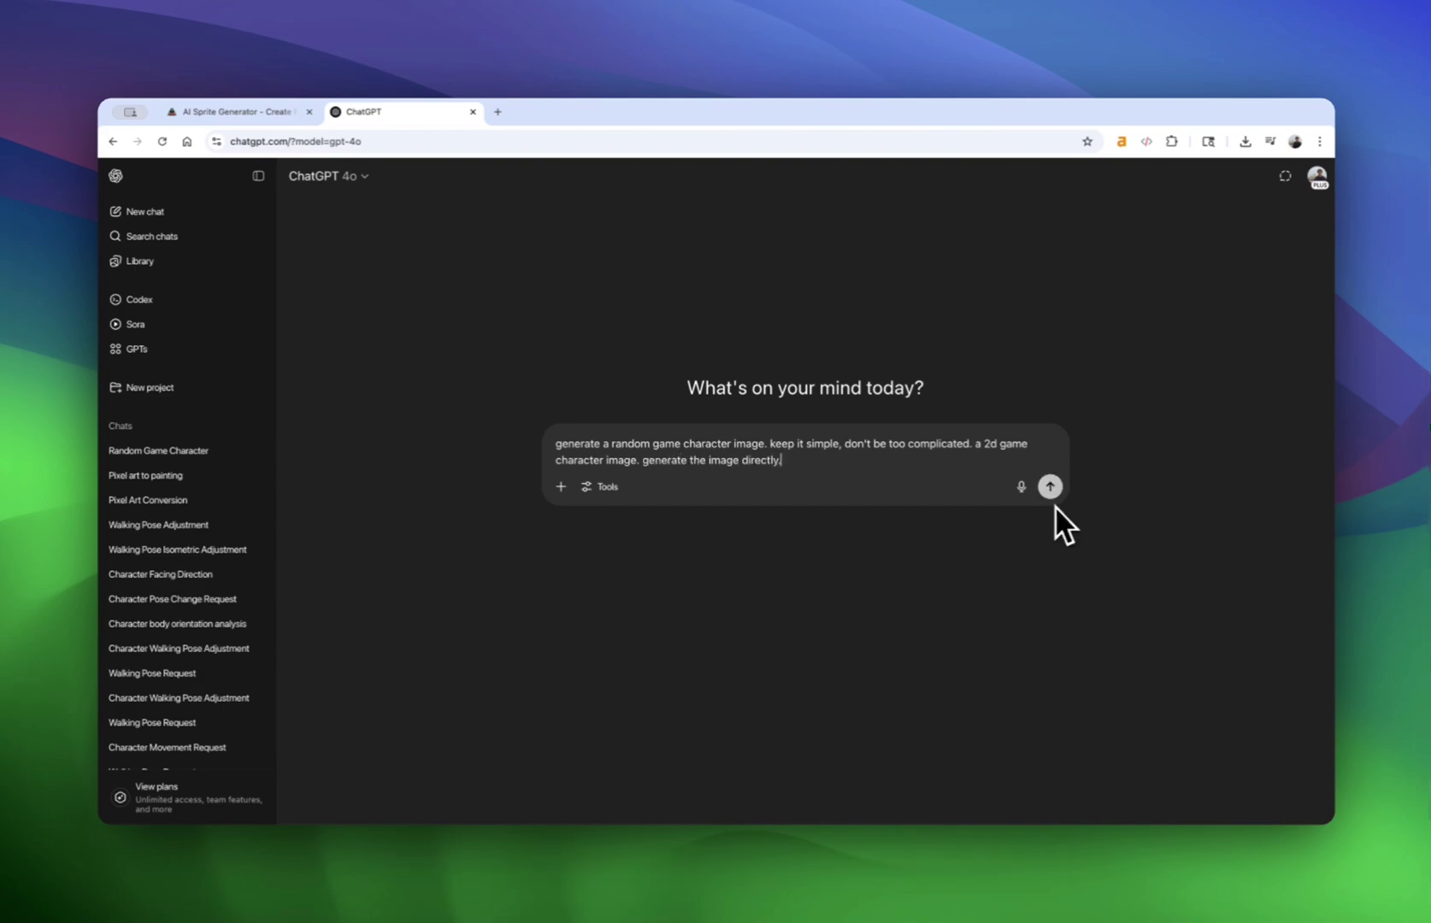
pyautogui.click(1054, 492)
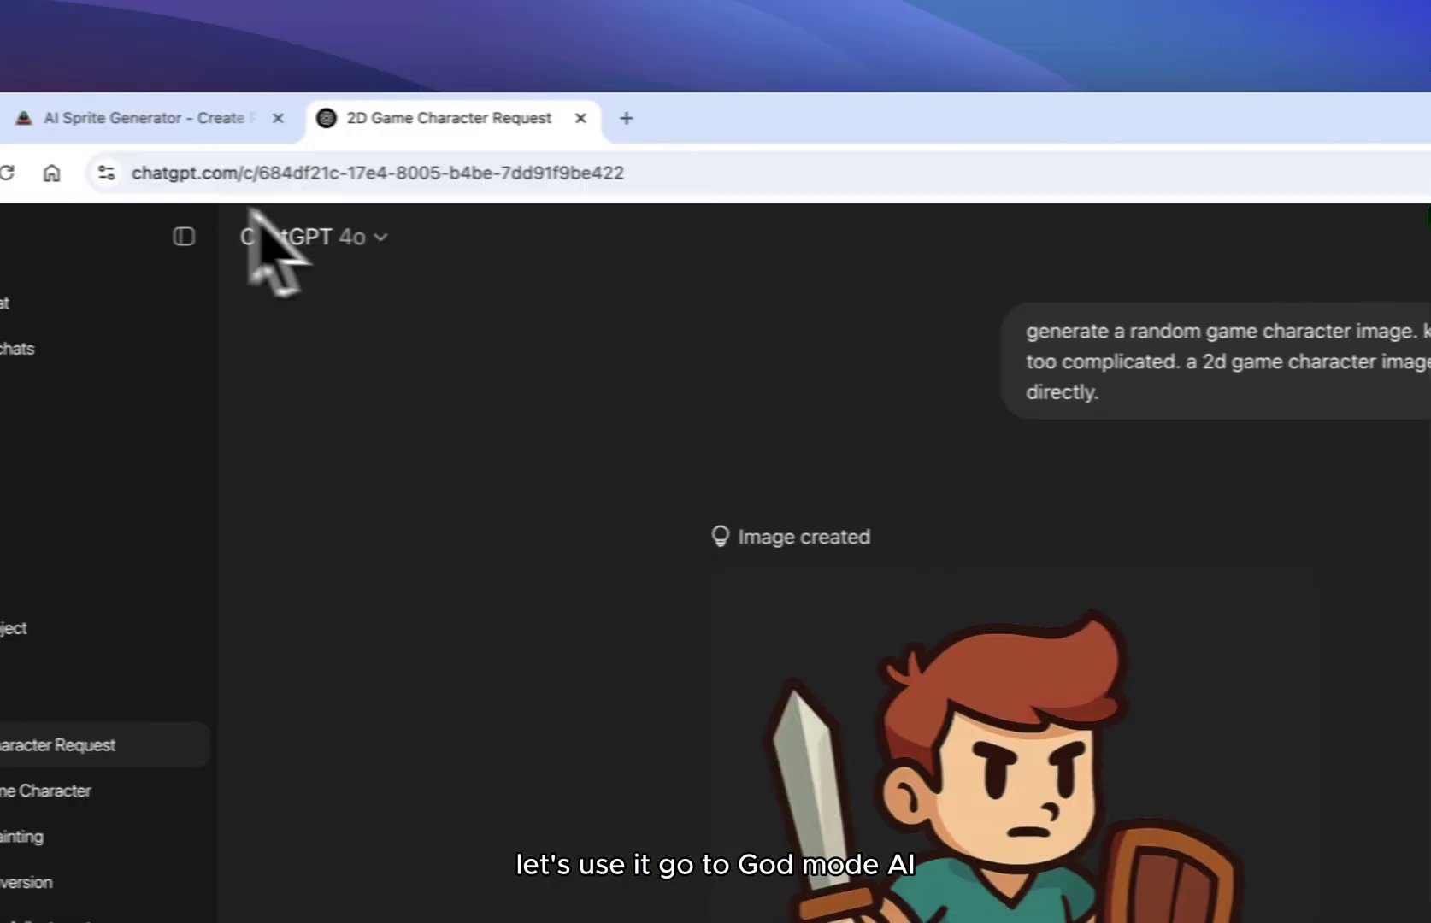
# Upload the ChatGPT Image PNG of the hero into the AI Sprite Generator.
pyautogui.click(200, 112)
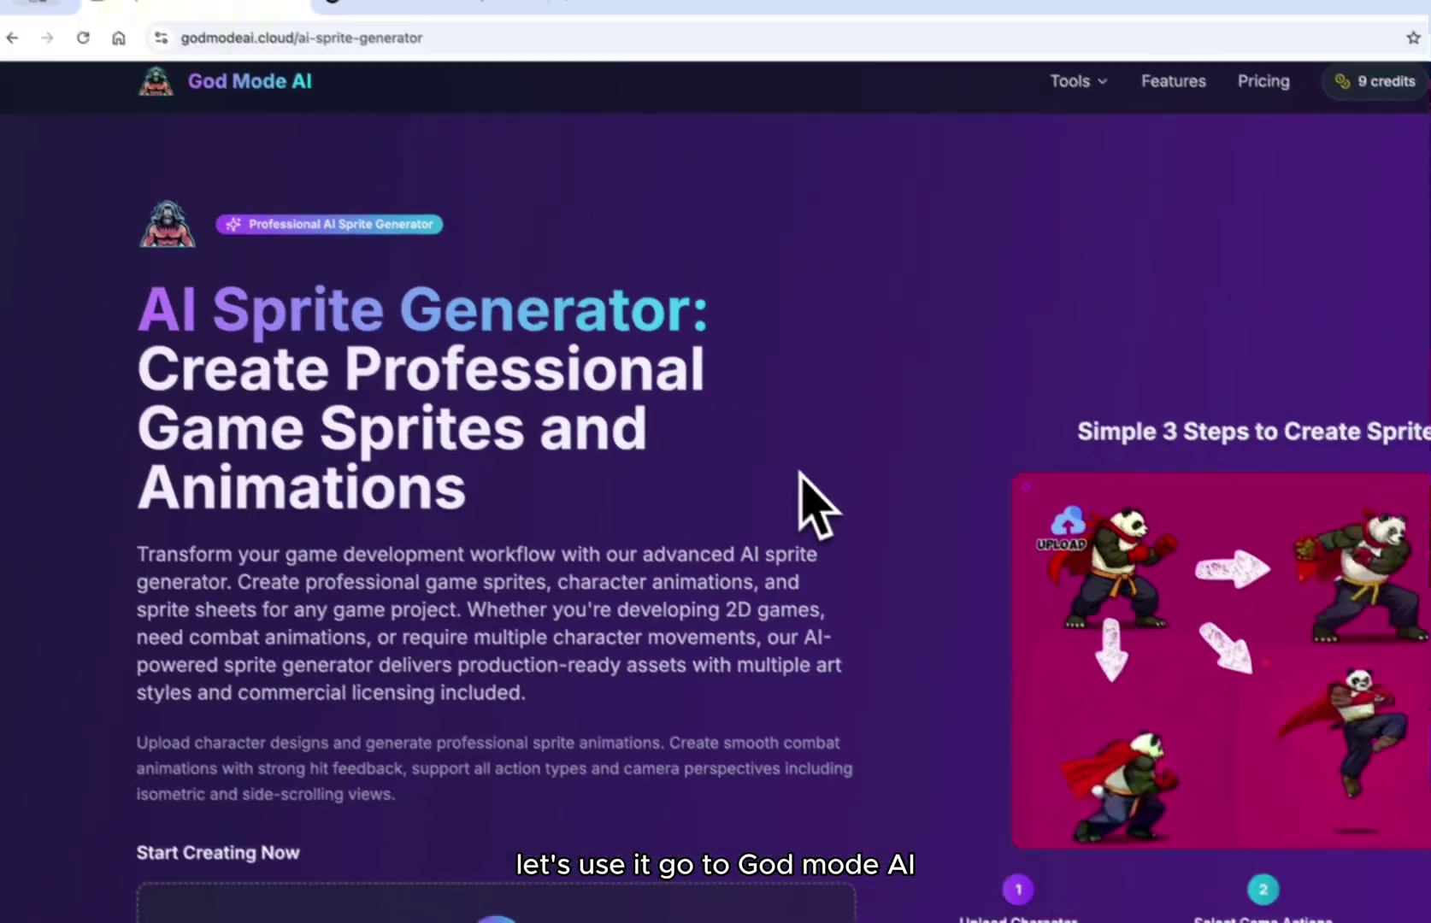
pyautogui.scroll(-5, 799, 473)
pyautogui.click(509, 477)
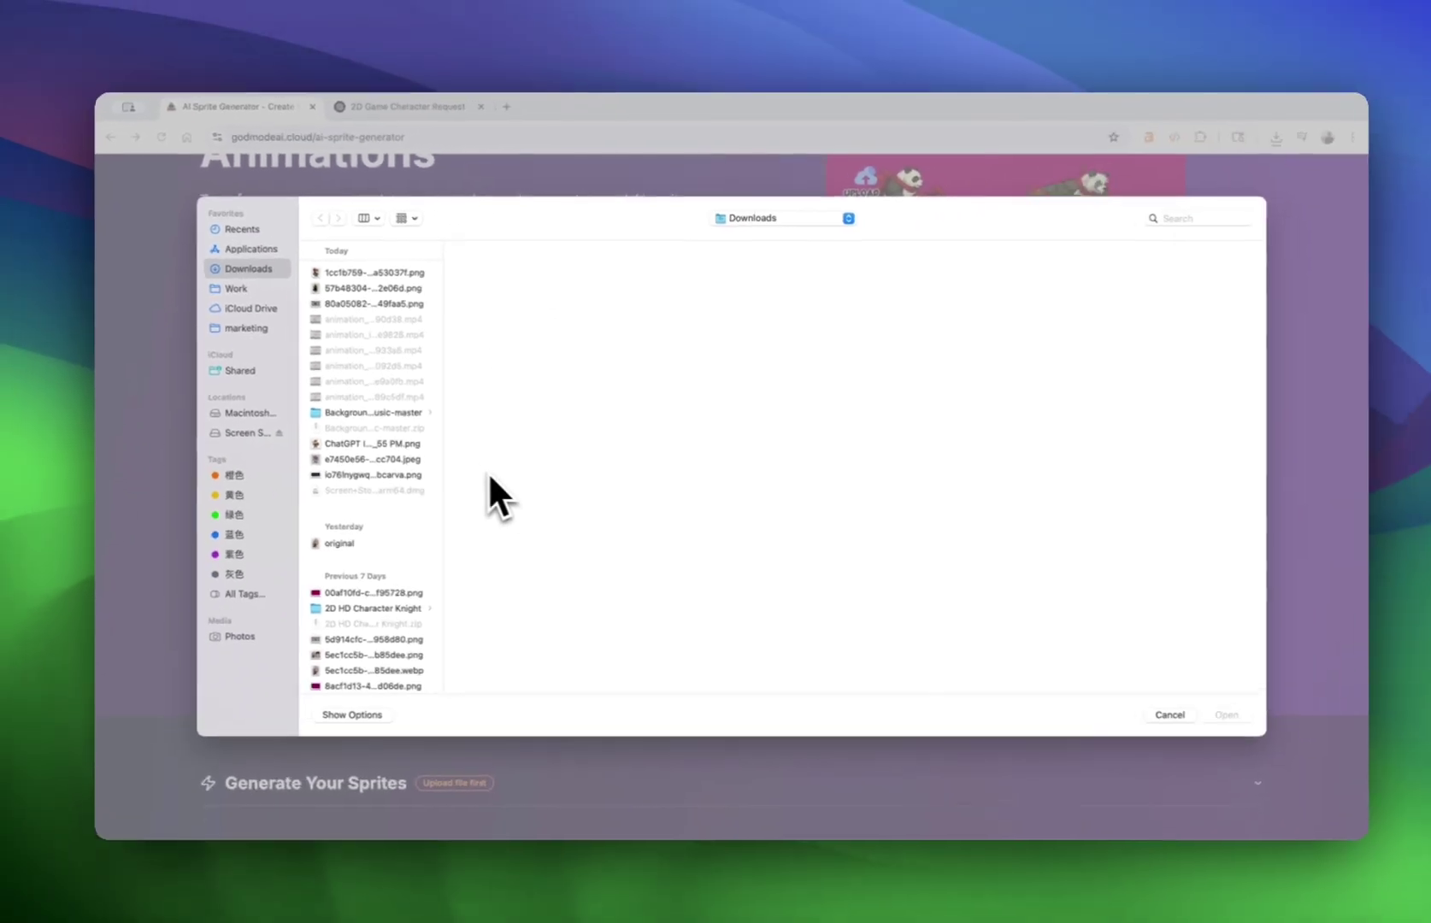
pyautogui.click(551, 593)
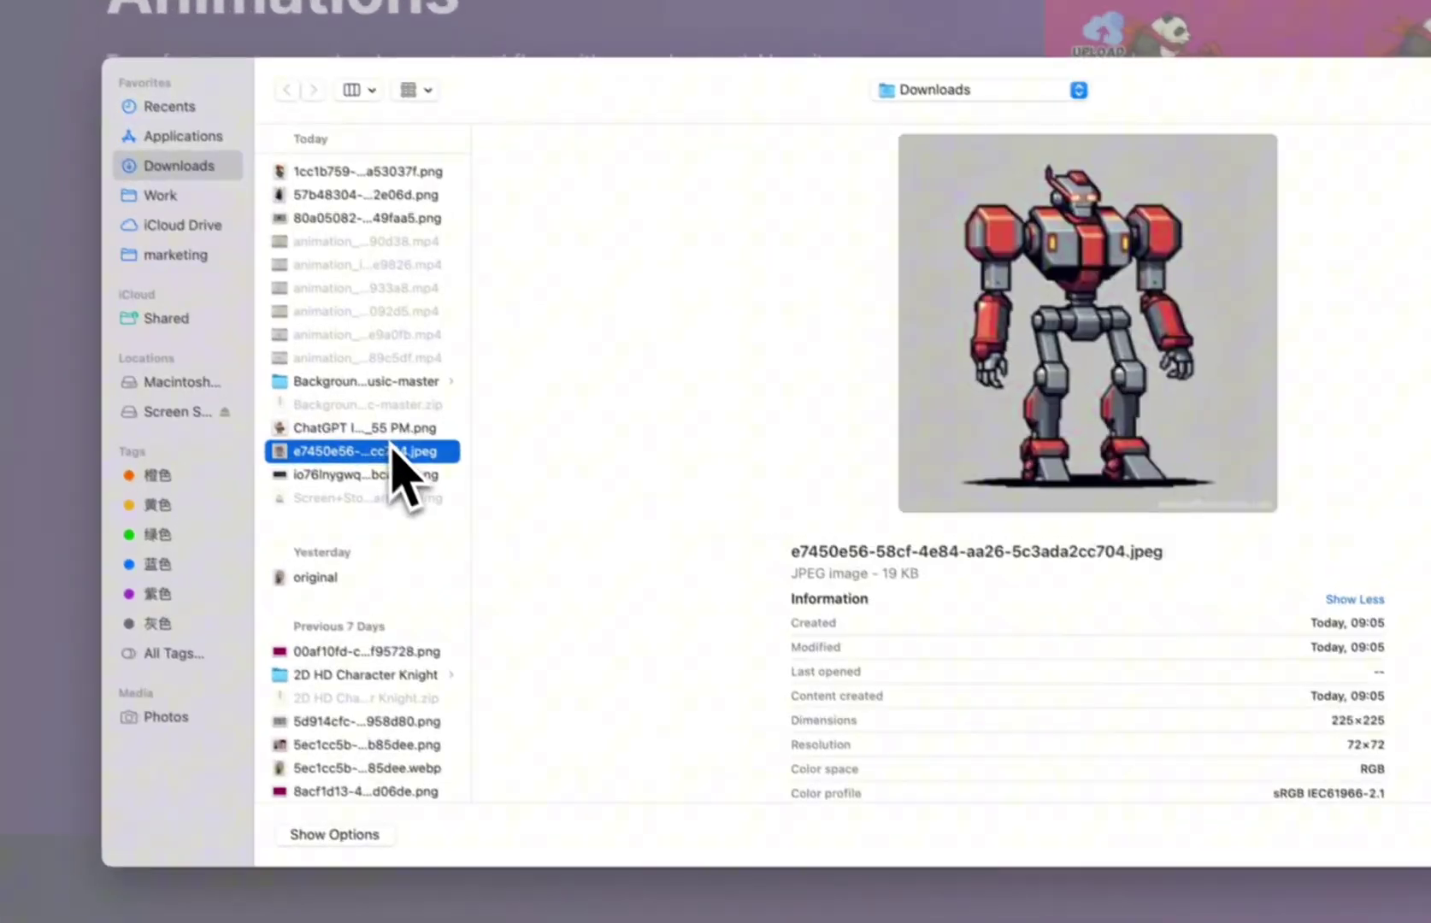
pyautogui.doubleClick(363, 427)
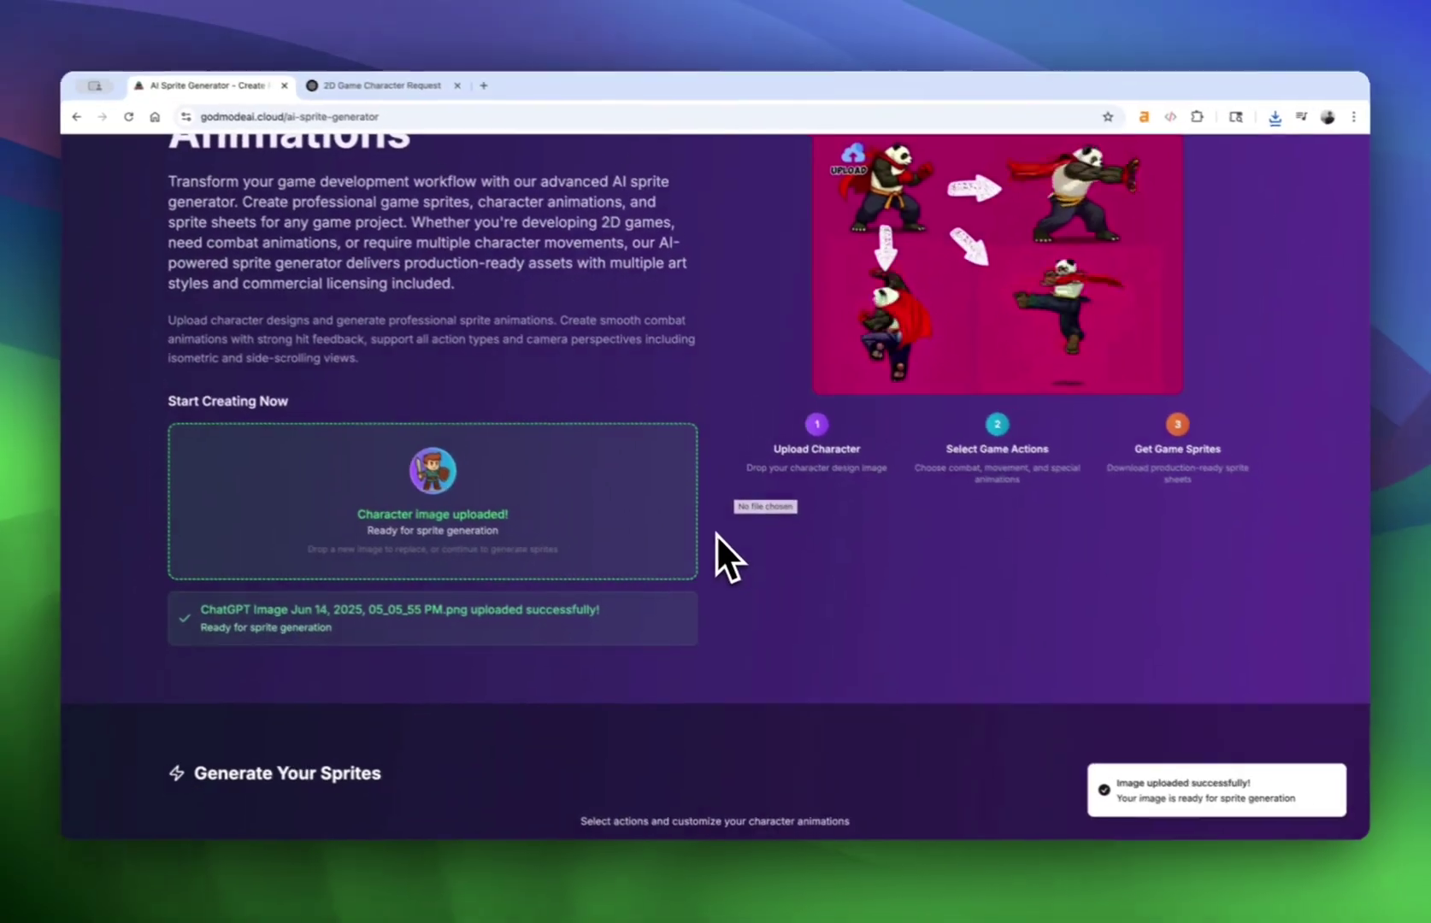
# Preview the Side-Scrolling actions, then choose the Isometric view type instead.
pyautogui.scroll(-7, 718, 537)
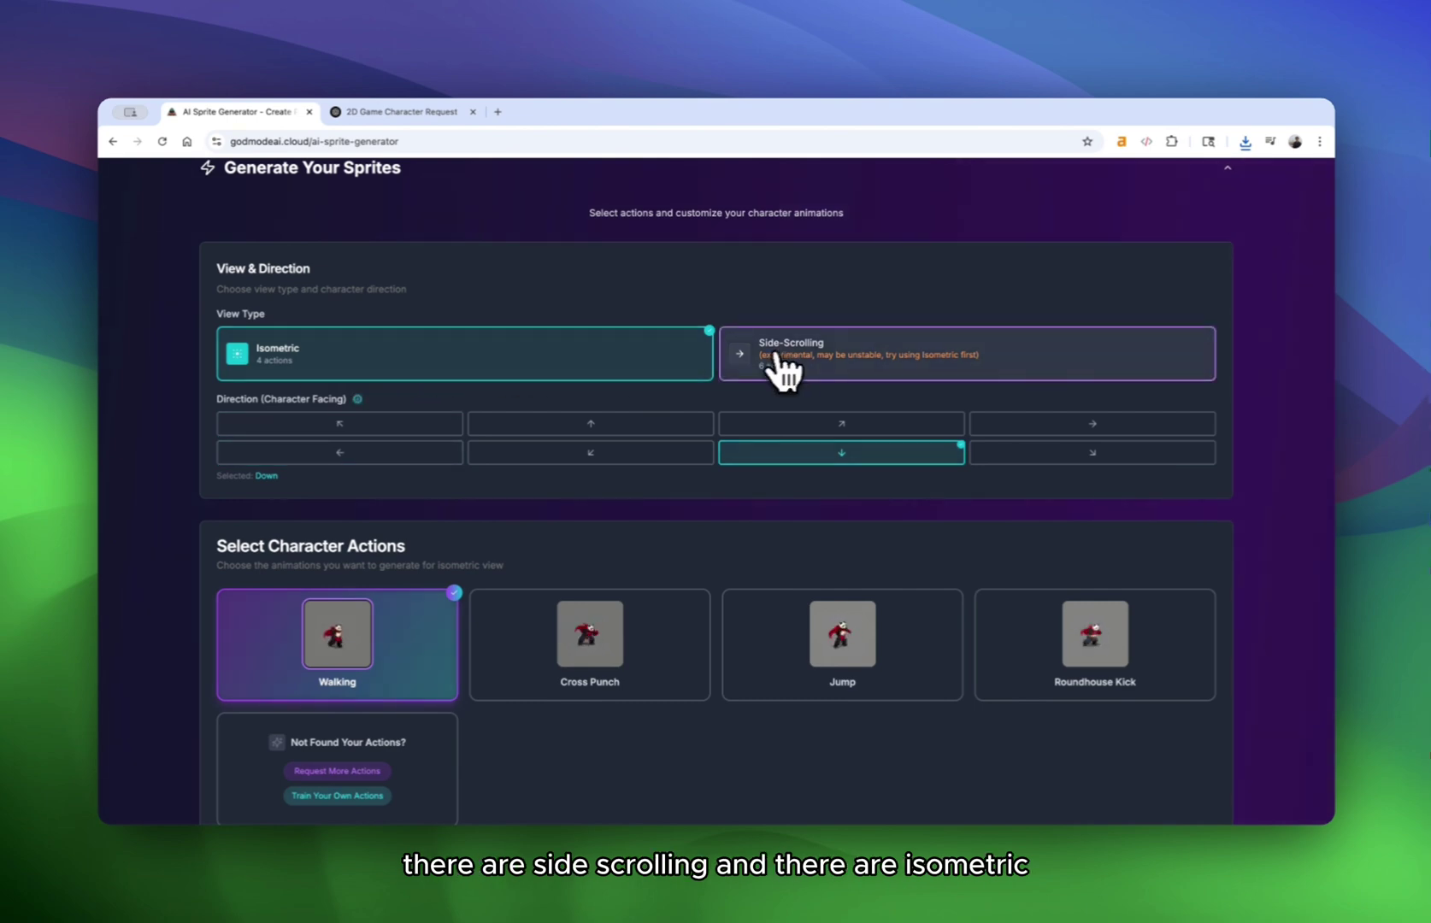
pyautogui.click(884, 354)
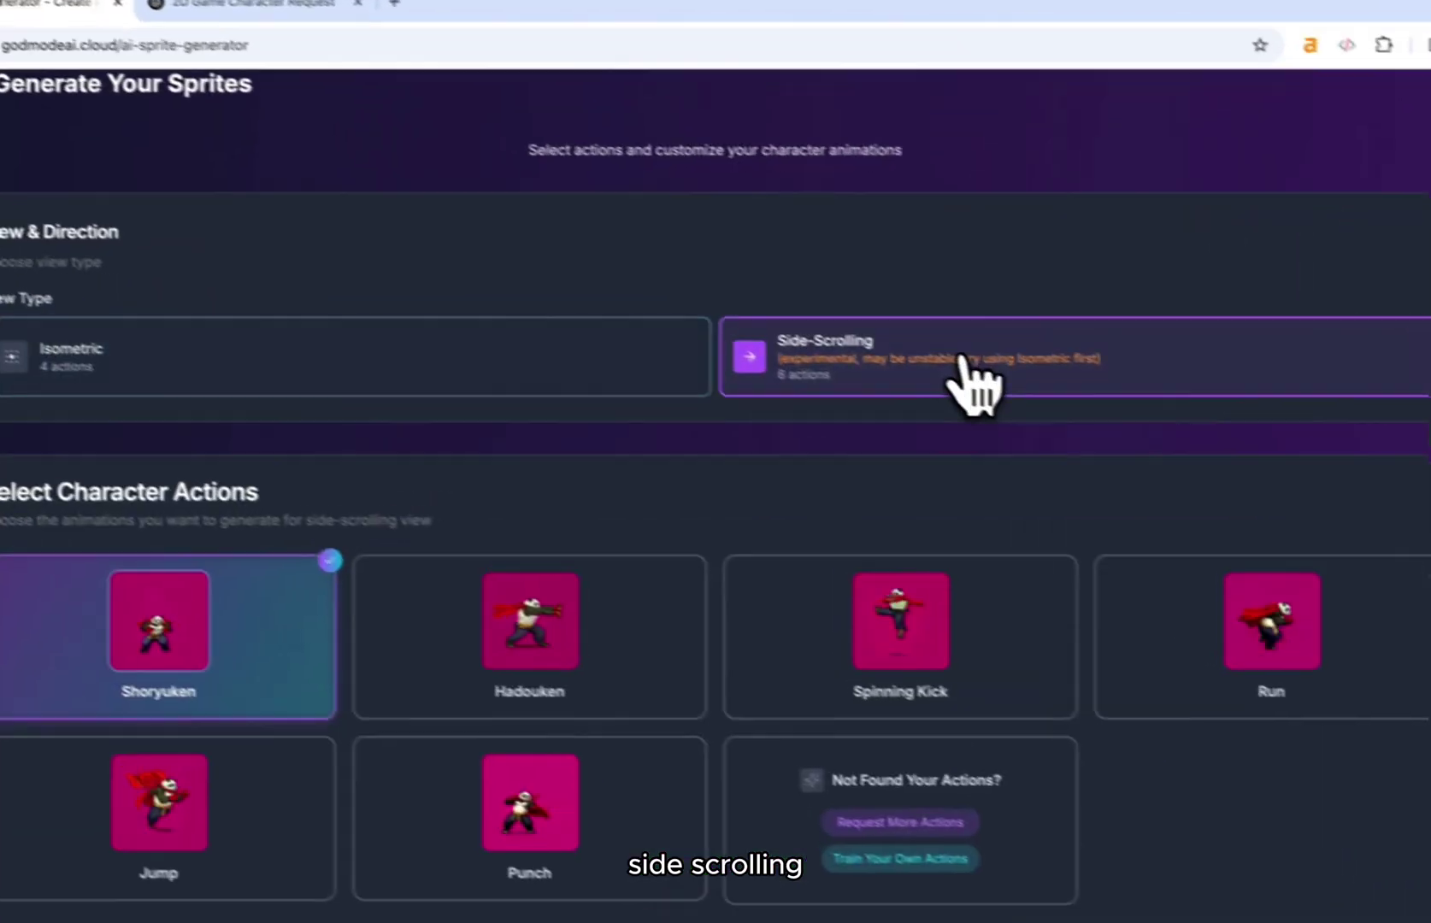
pyautogui.scroll(-3, 964, 359)
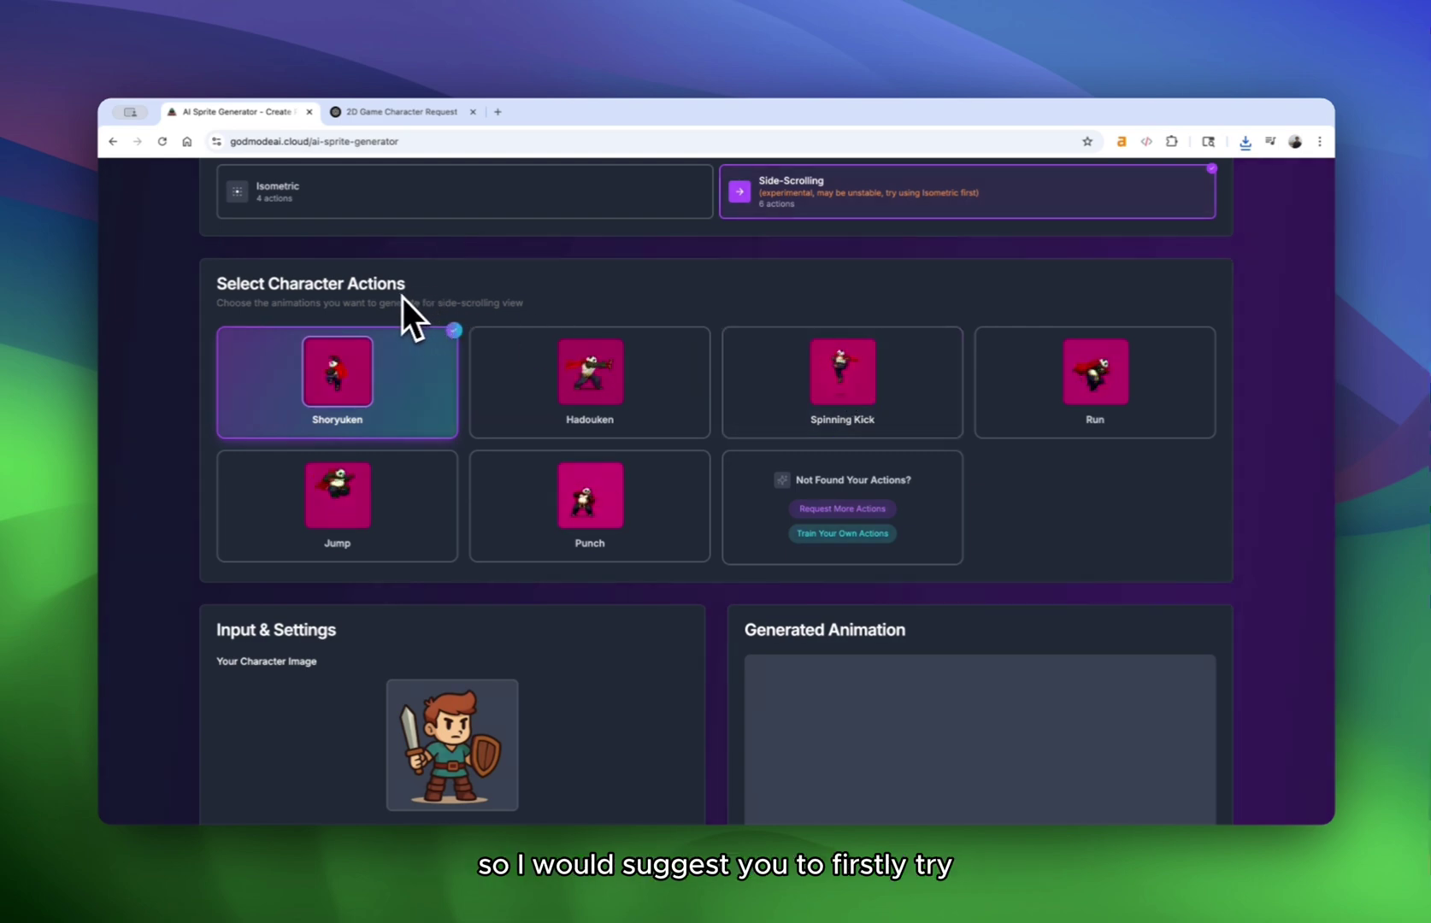
pyautogui.click(323, 203)
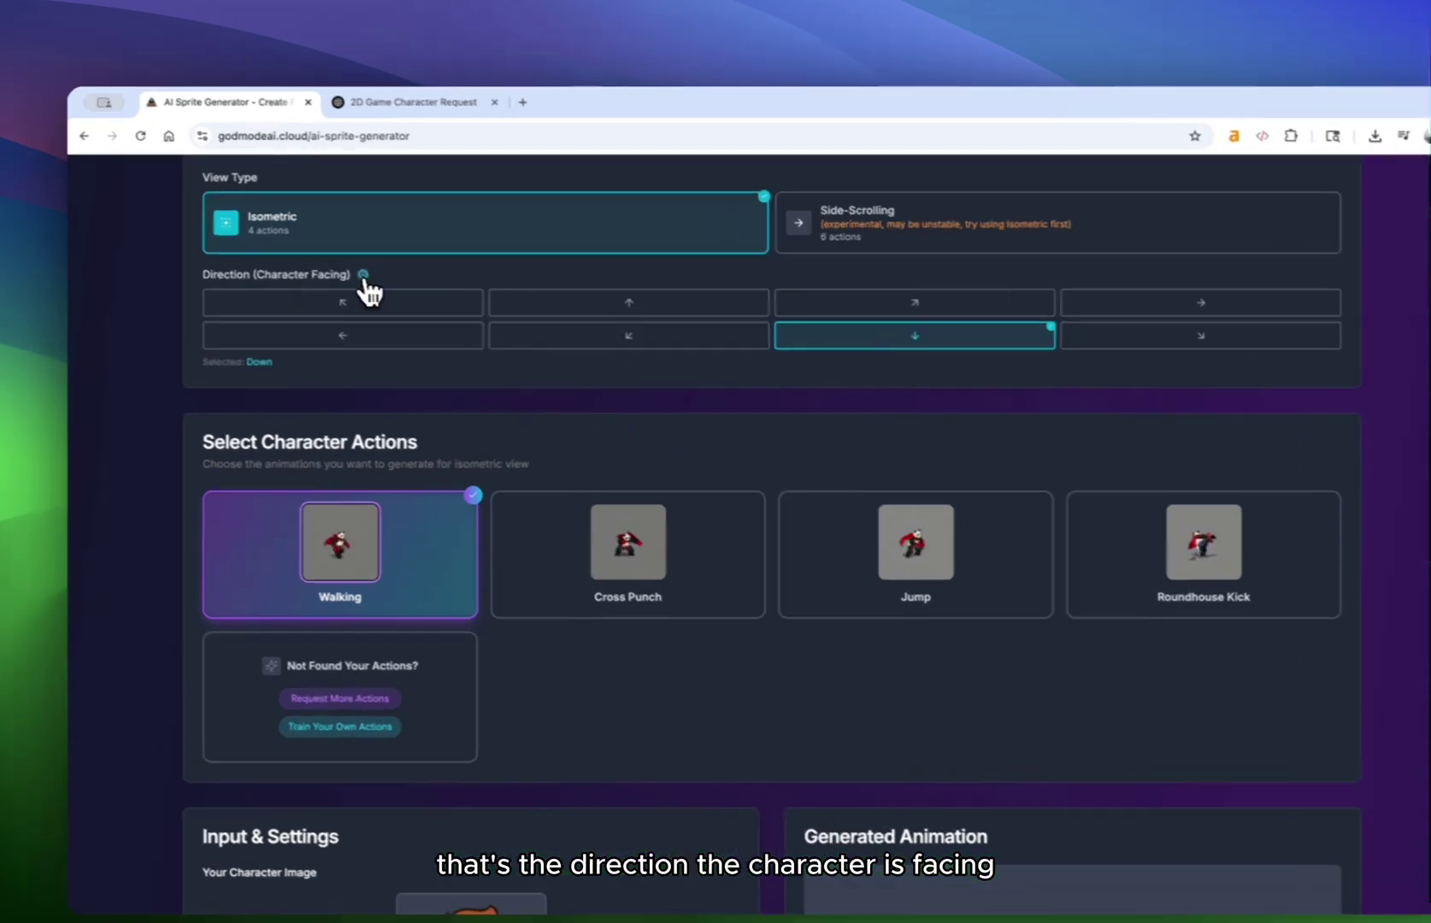
pyautogui.moveTo(357, 264)
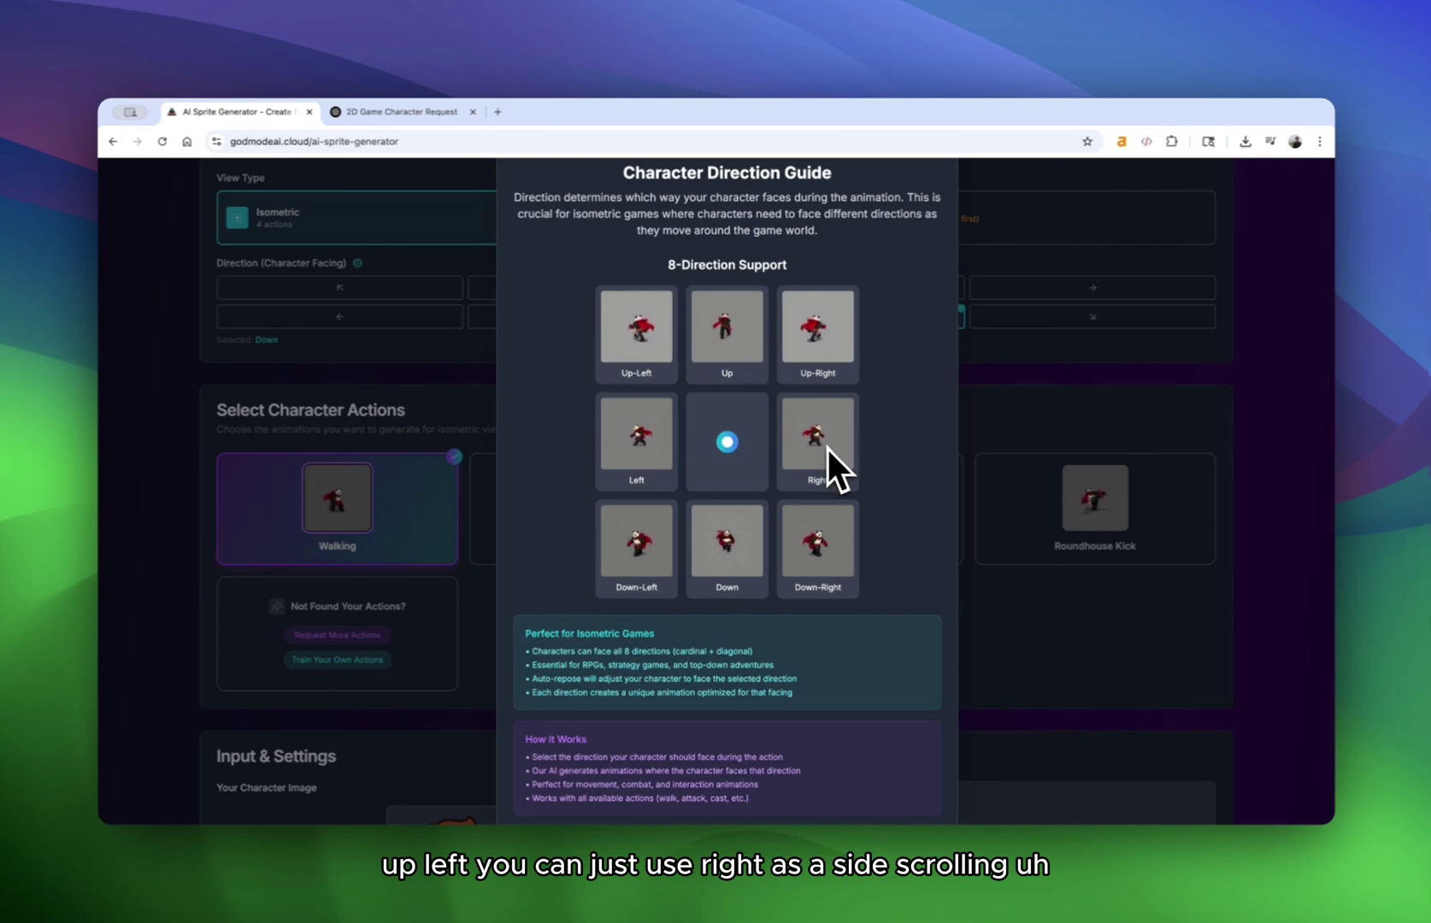
pyautogui.scroll(-3, 878, 465)
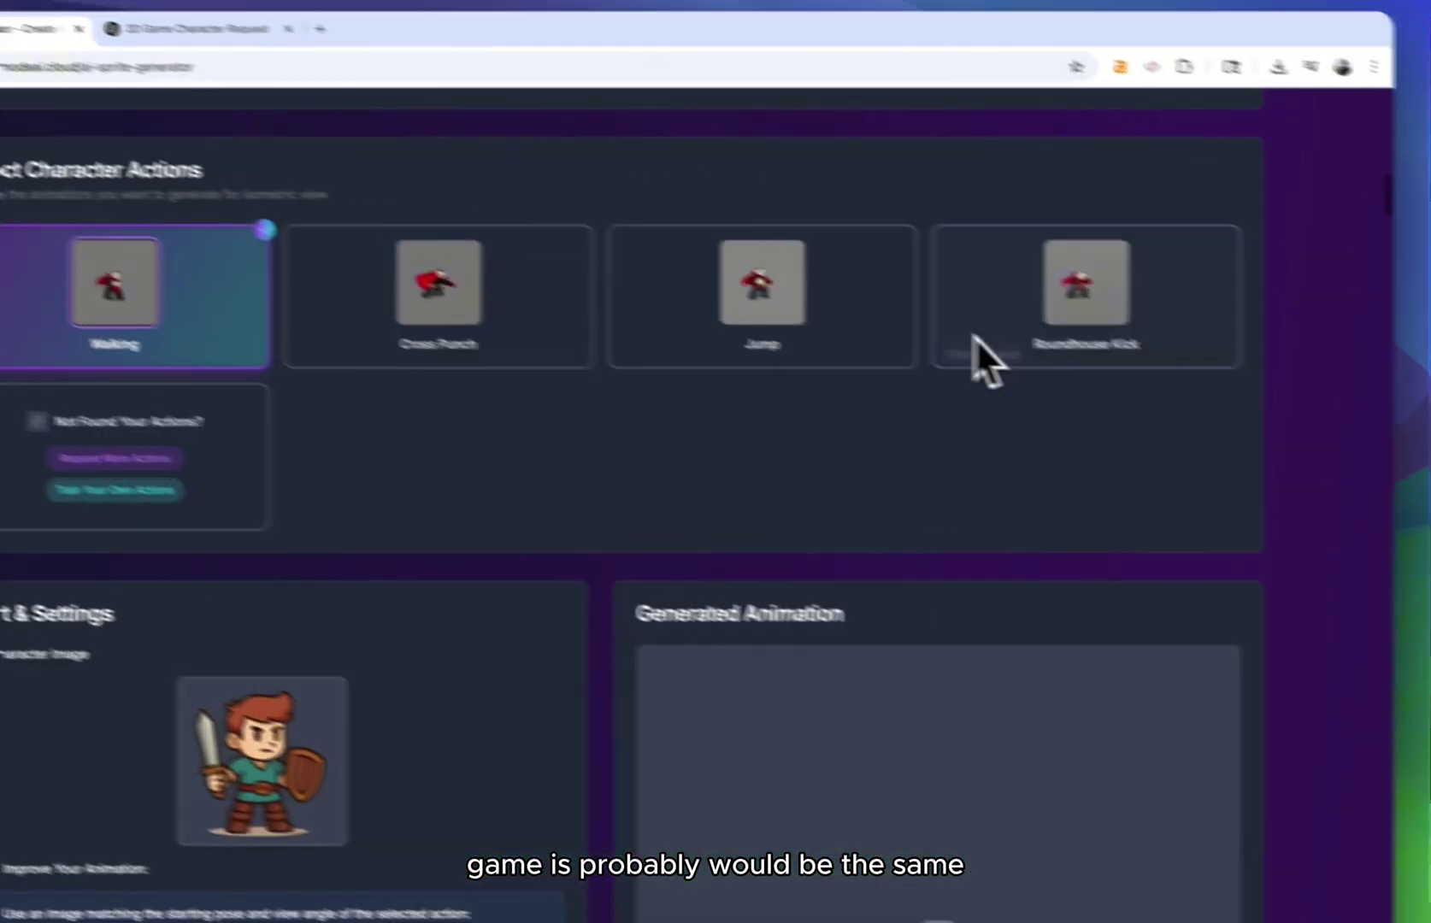
# Face the character down-right and keep Walking after trying Jump and Roundhouse Kick.
pyautogui.scroll(6, 970, 405)
pyautogui.click(1039, 557)
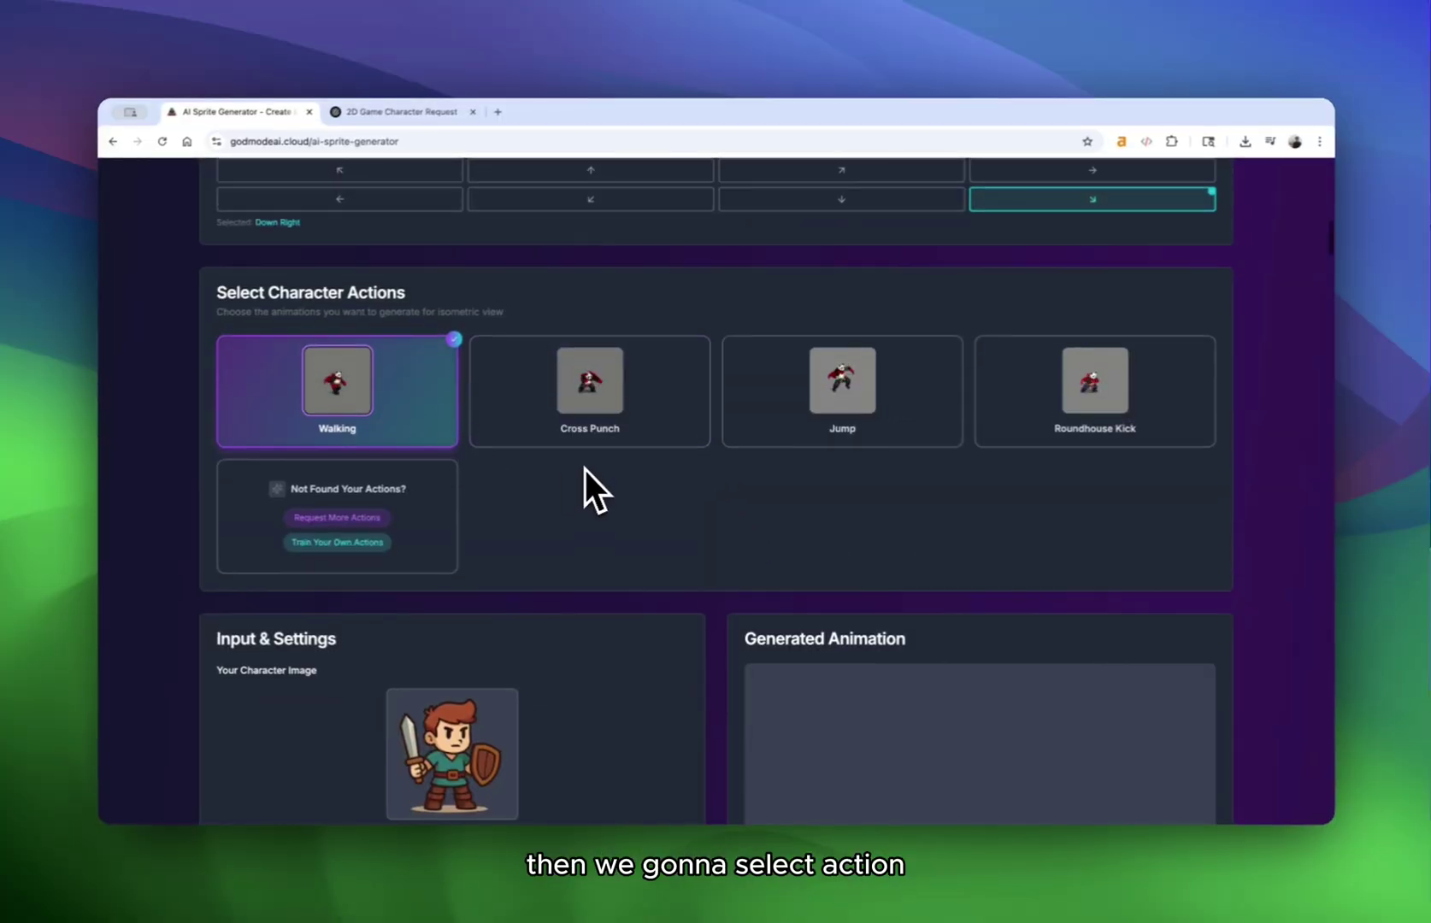
pyautogui.click(842, 402)
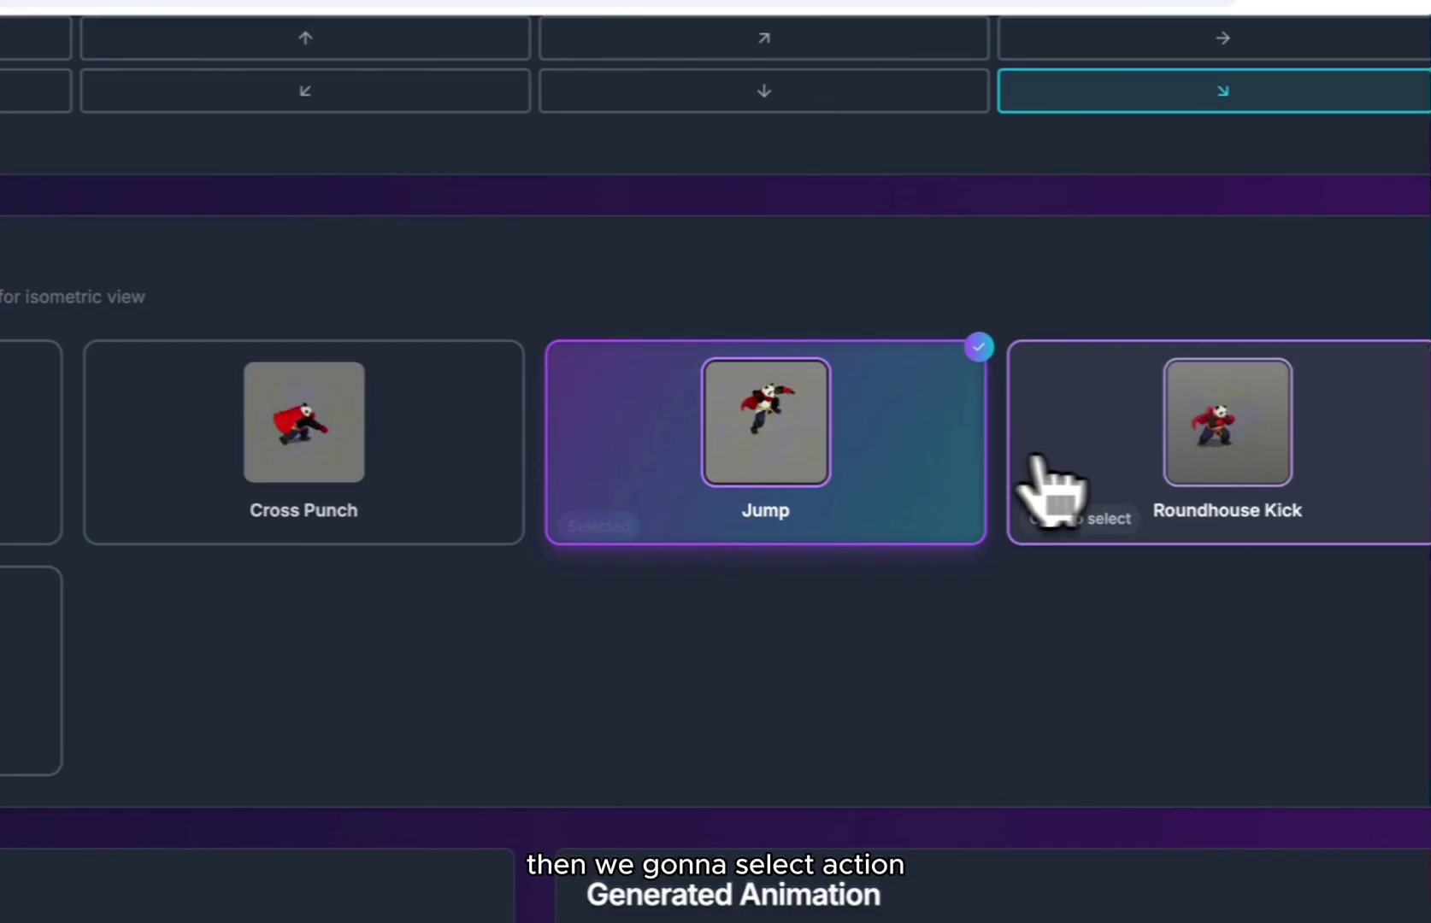
pyautogui.click(1017, 420)
pyautogui.click(449, 417)
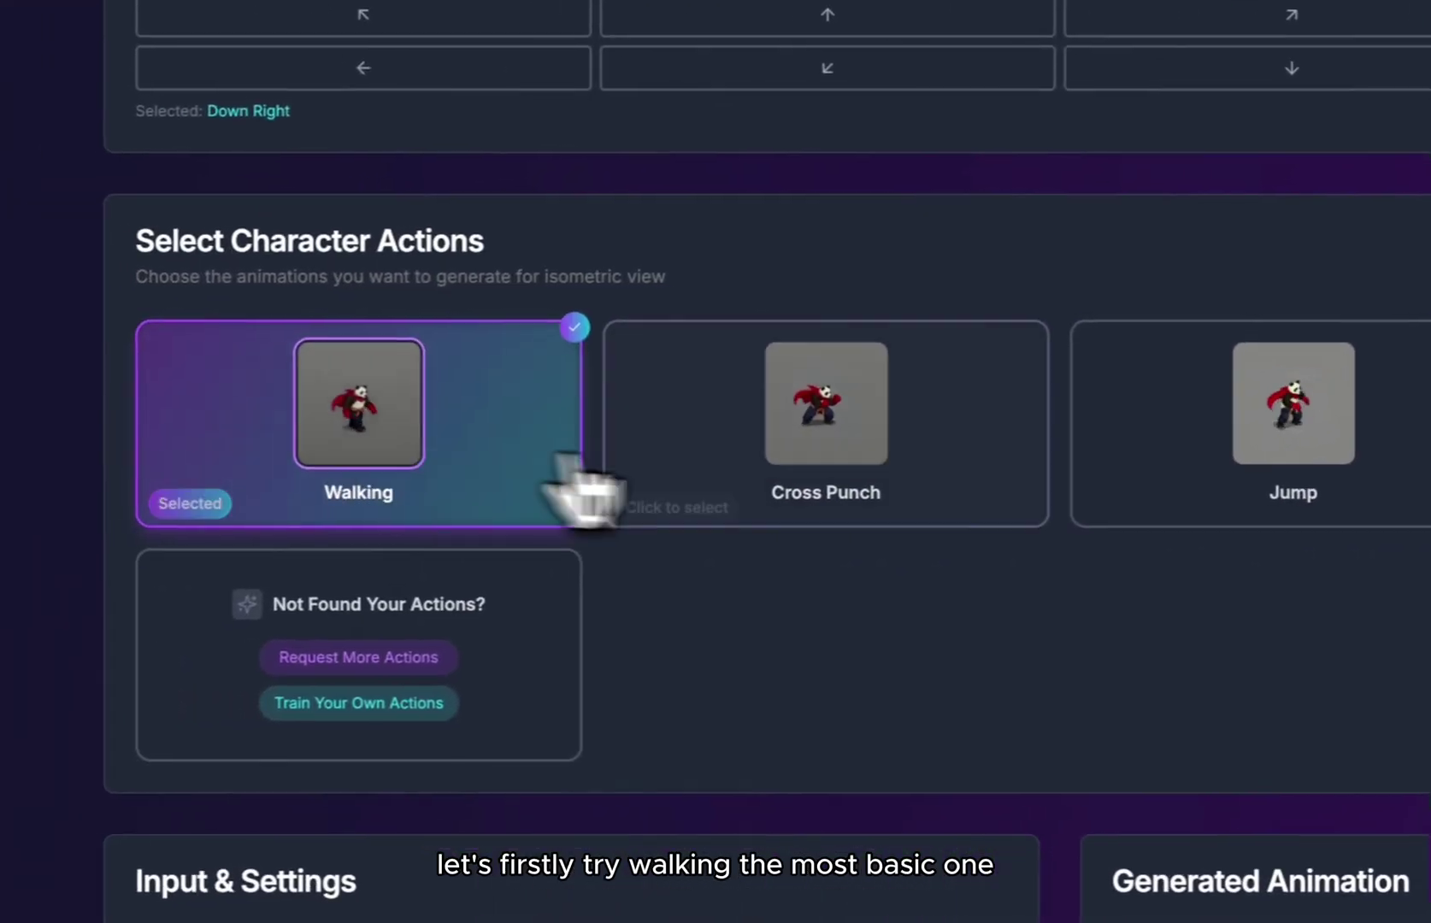
# Try the up-right direction and open the character direction guide.
pyautogui.scroll(-7, 800, 478)
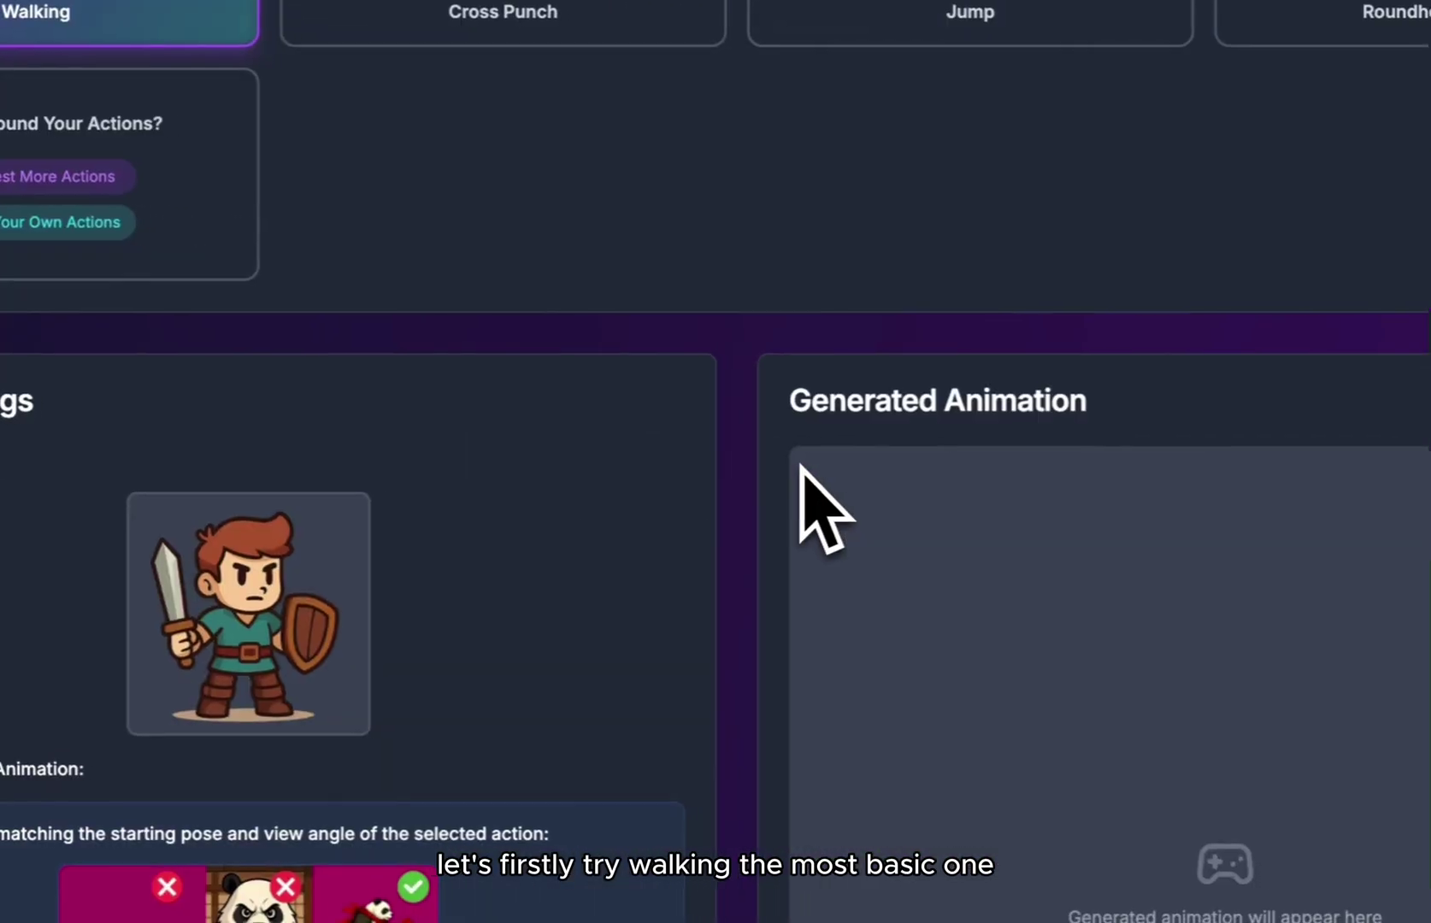
pyautogui.scroll(4, 778, 478)
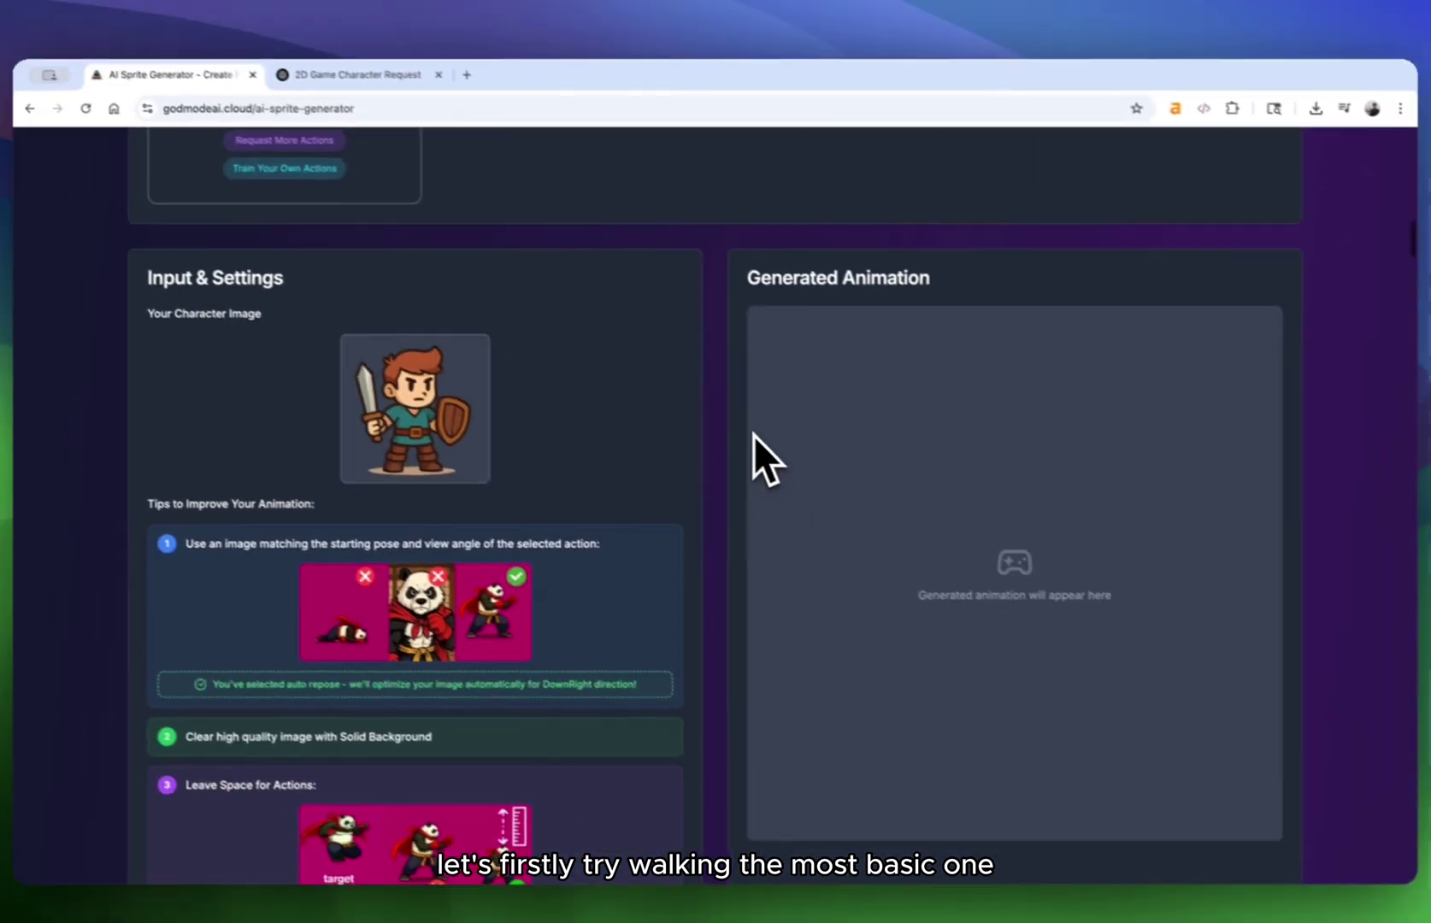
pyautogui.scroll(-2, 753, 435)
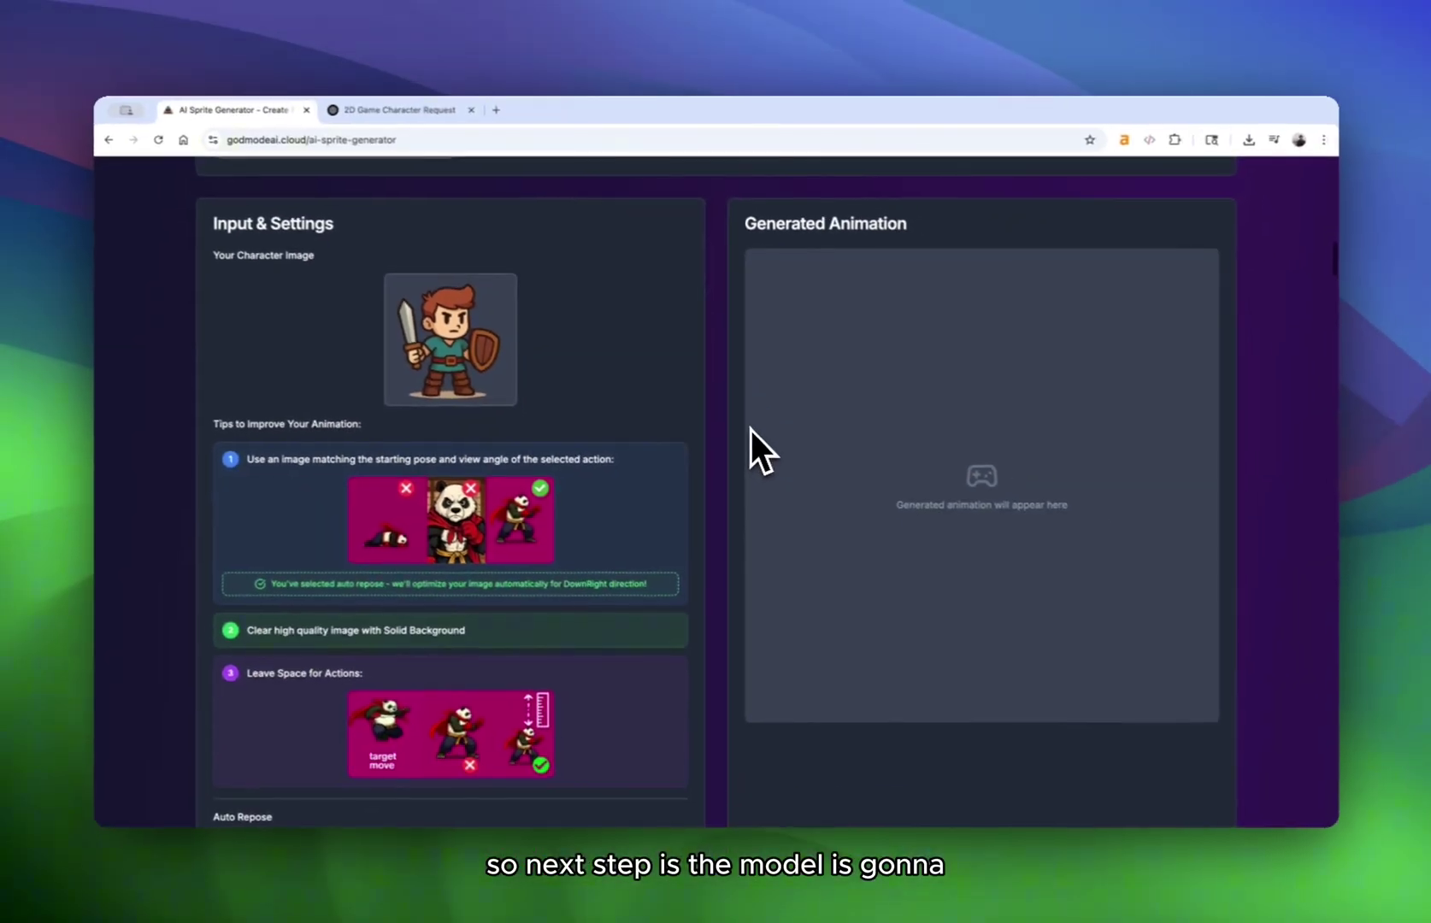
pyautogui.scroll(5, 753, 435)
pyautogui.scroll(-8, 753, 435)
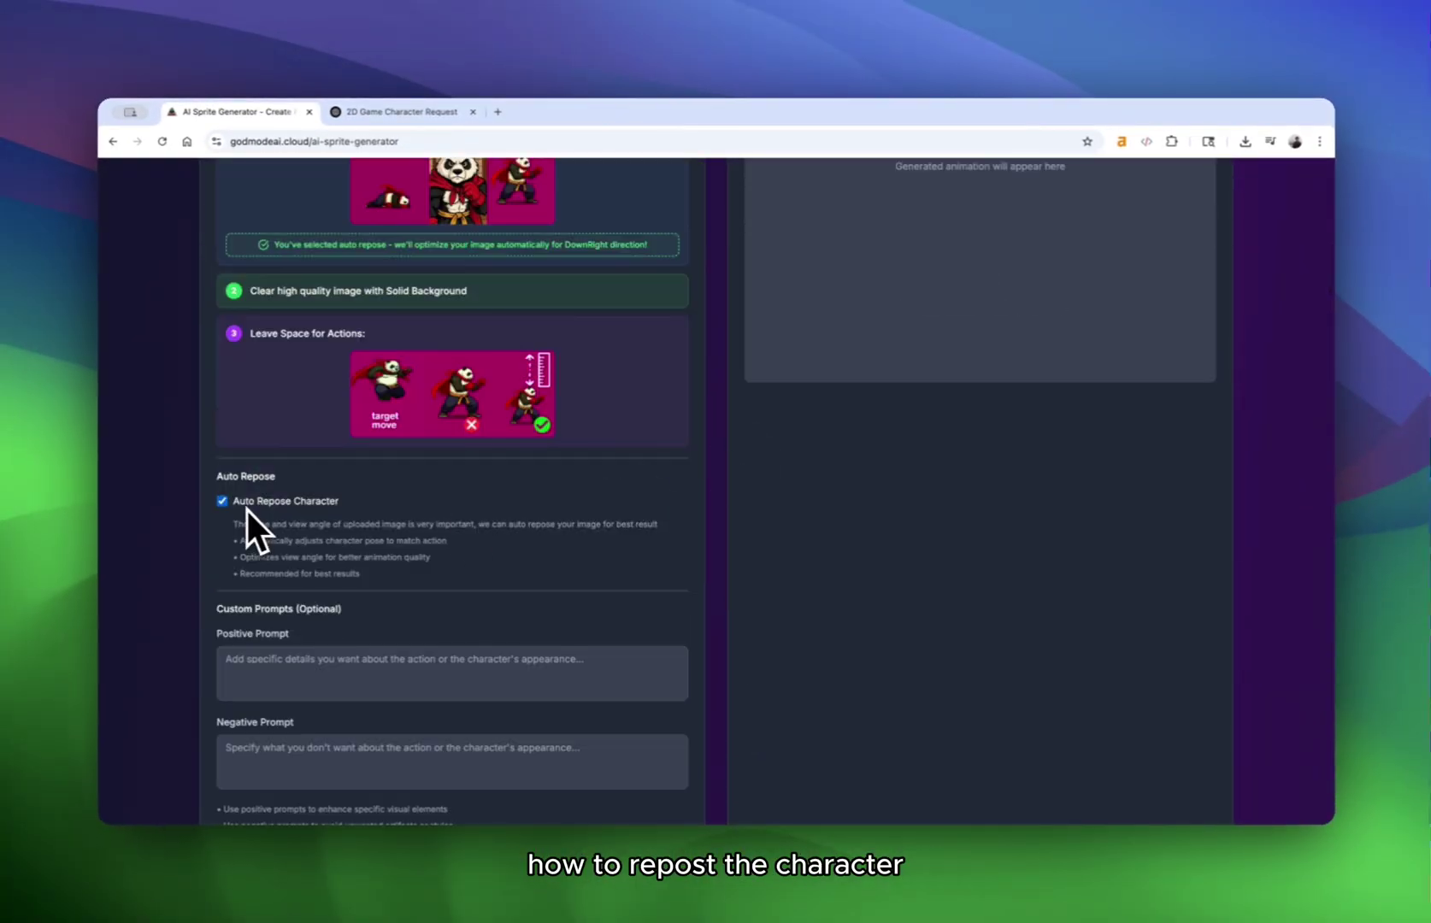
pyautogui.scroll(5, 512, 535)
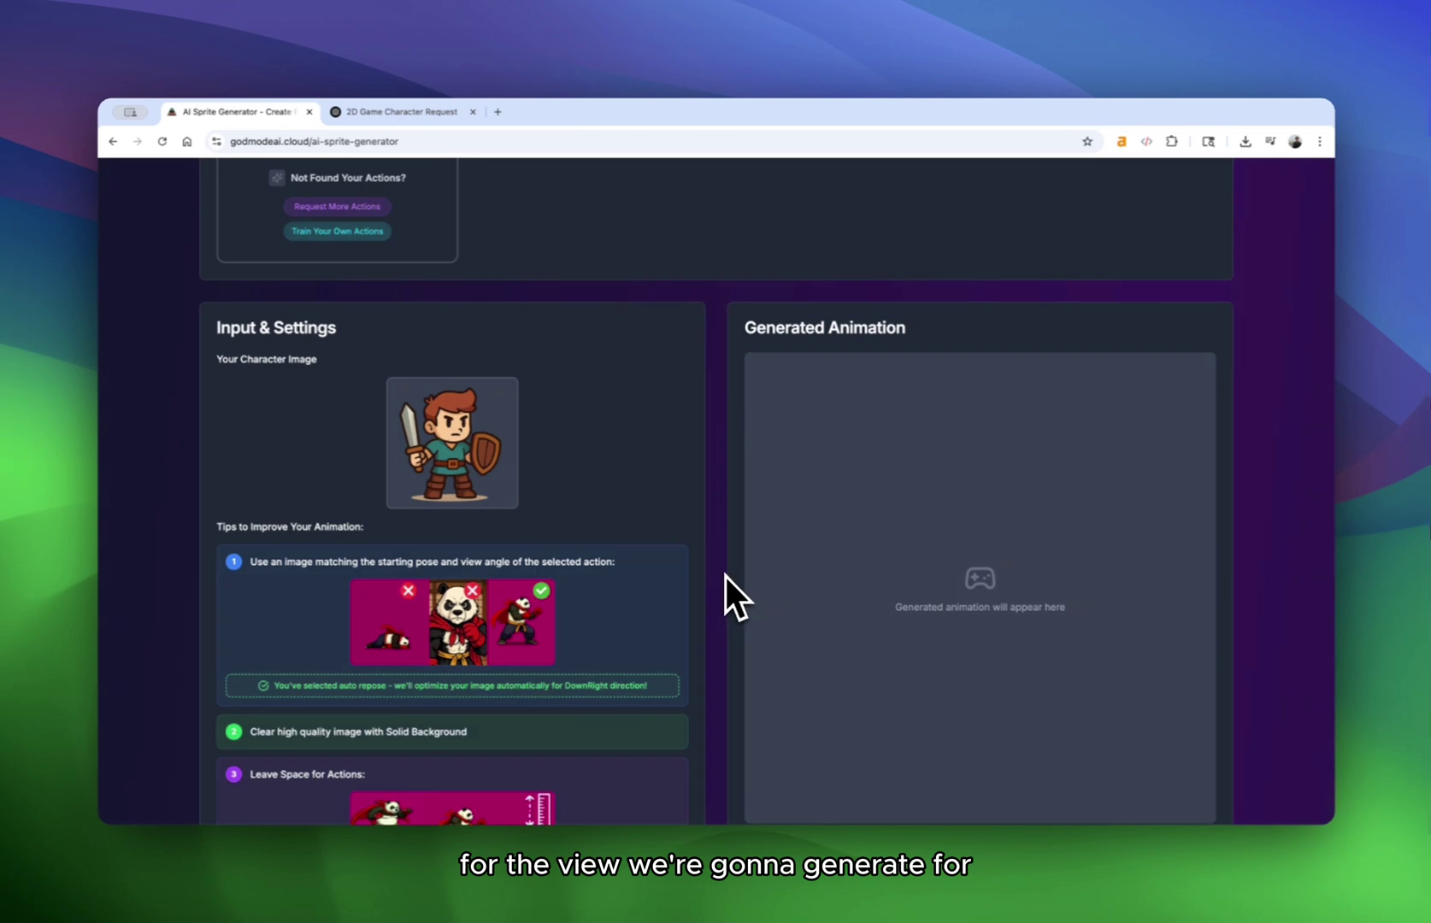
pyautogui.scroll(5, 725, 577)
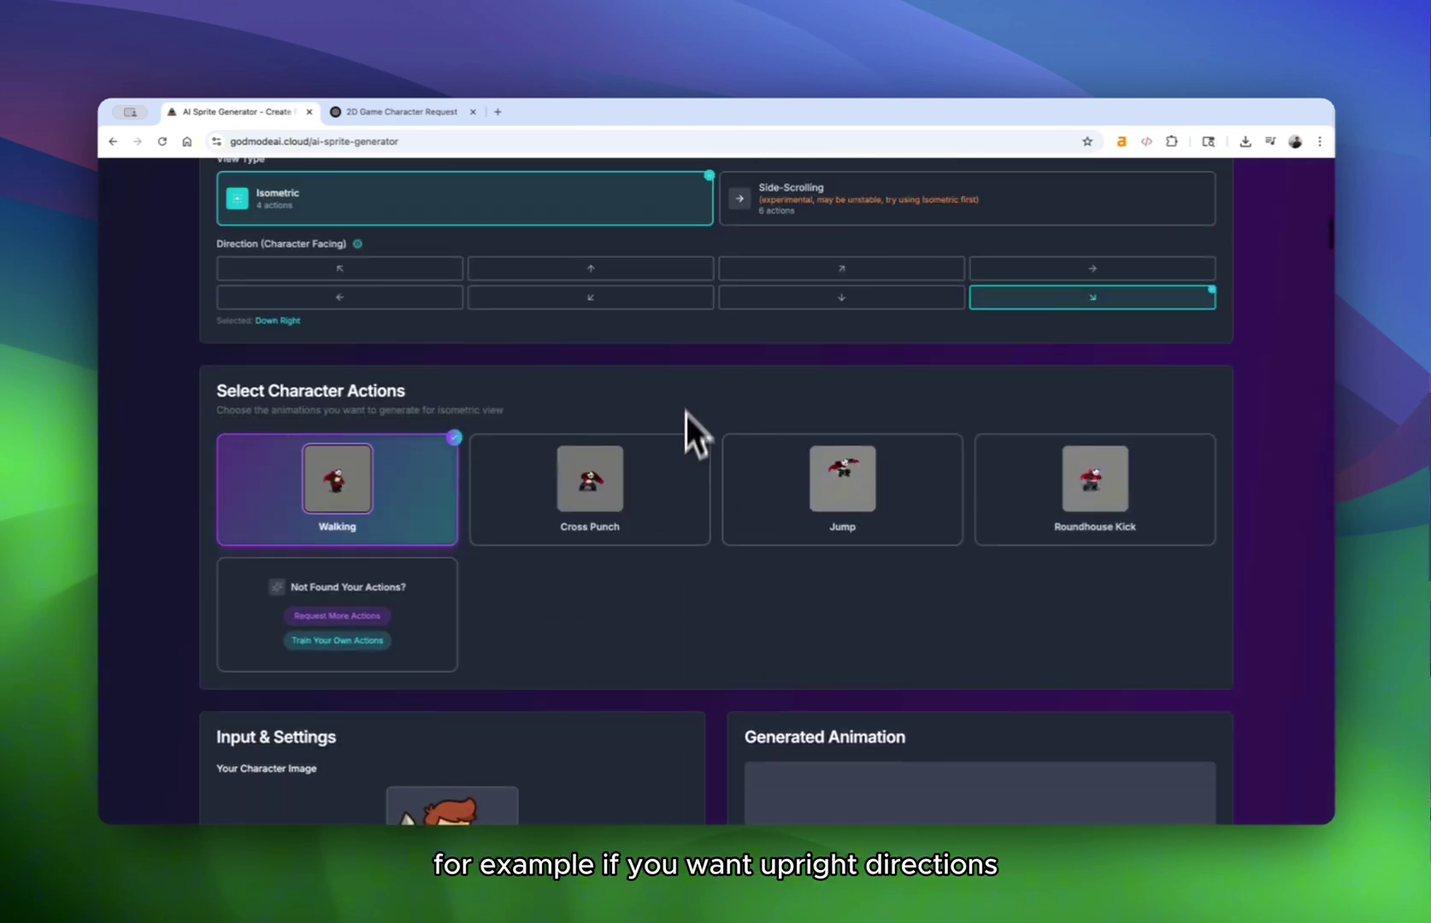
pyautogui.click(841, 269)
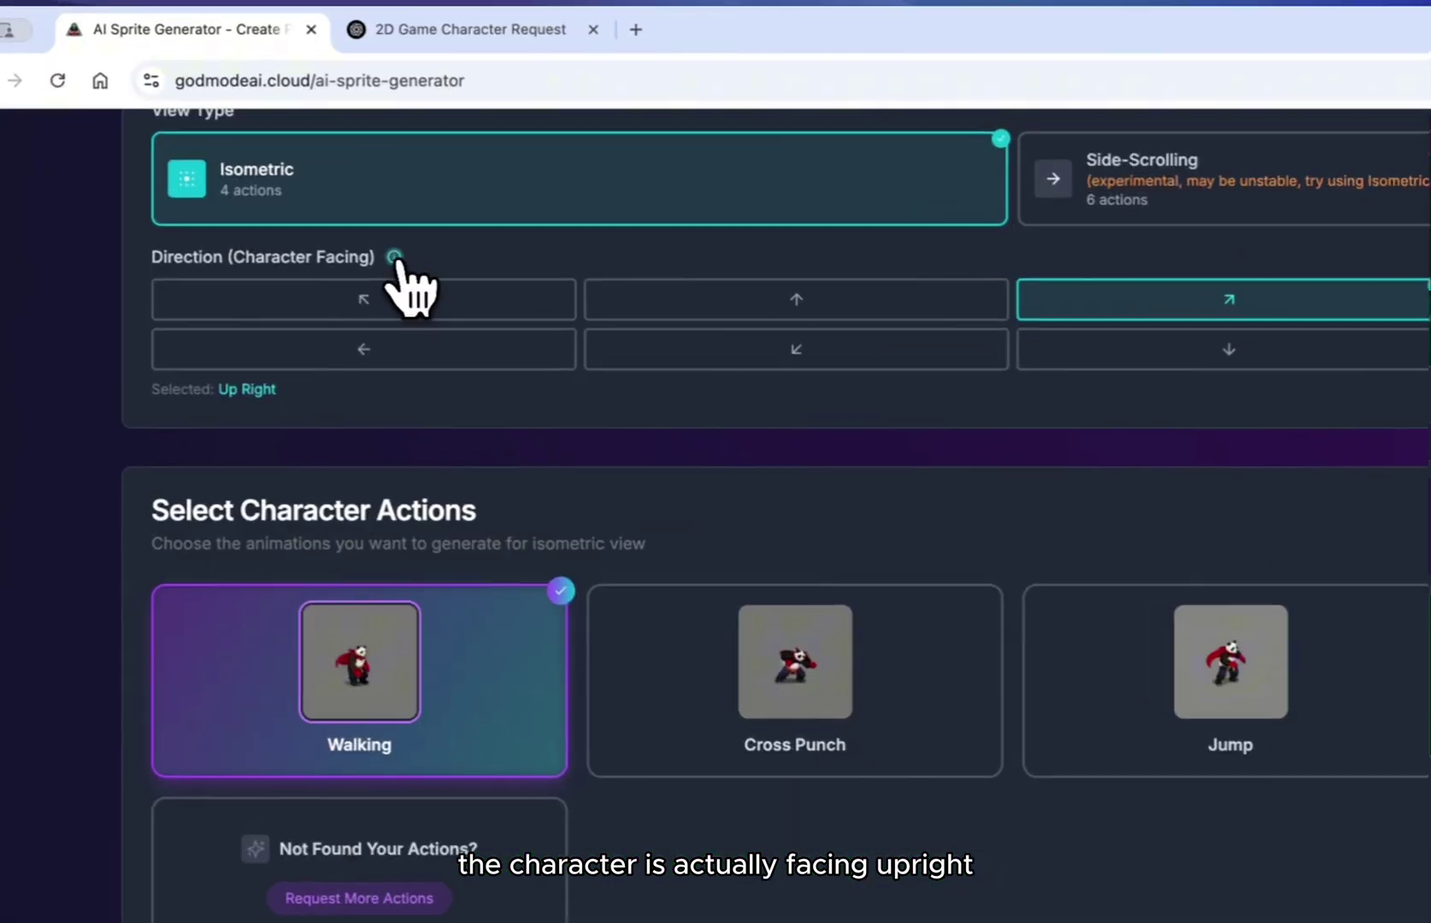
pyautogui.click(394, 256)
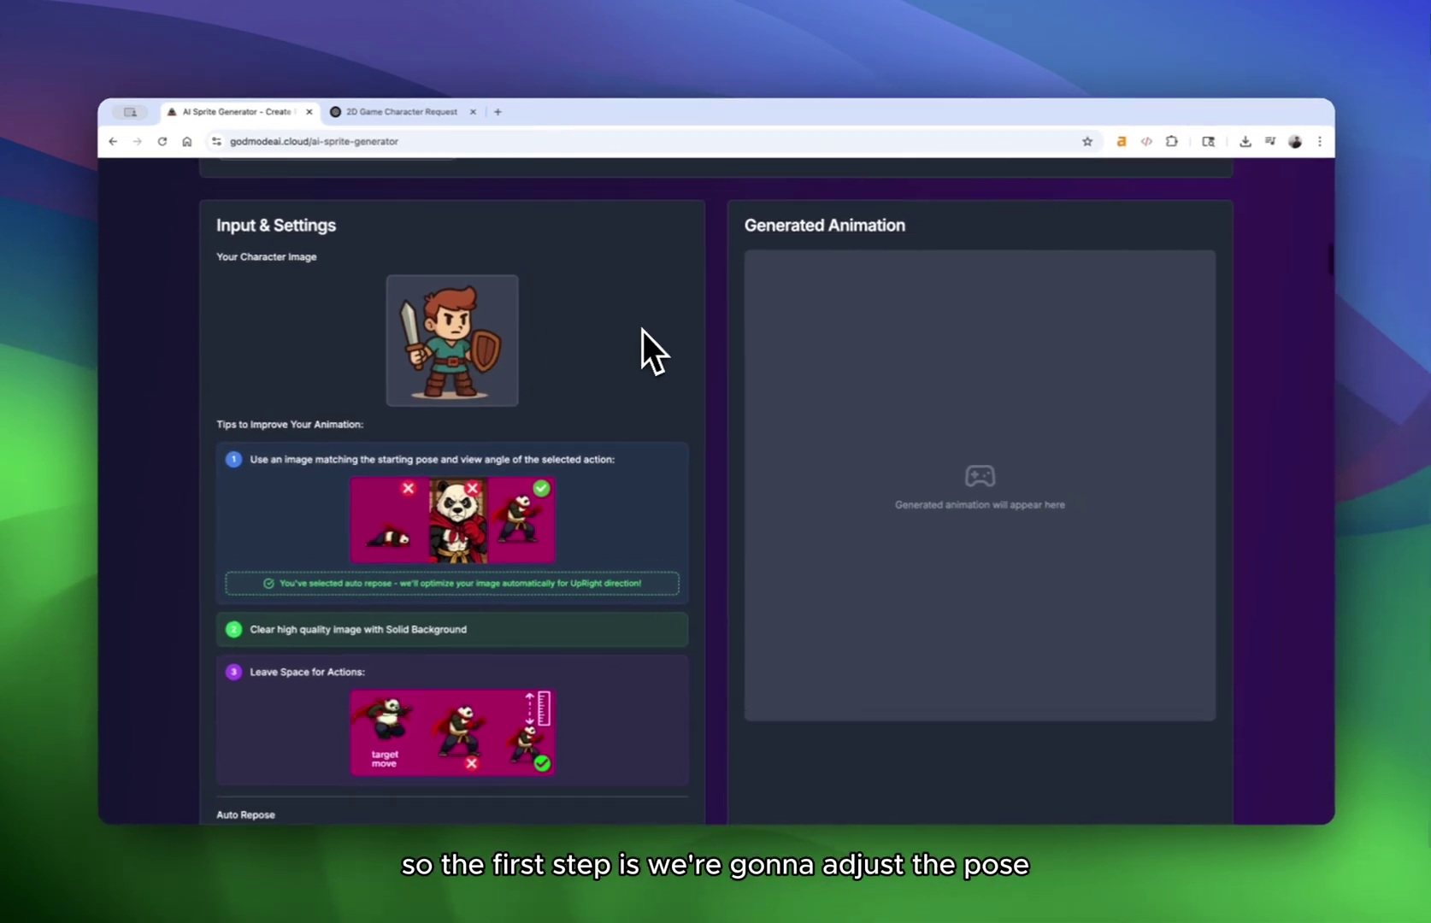
# Review the settings and reach the Auto-Repose & Generate DownRight Animation button.
pyautogui.scroll(3, 778, 422)
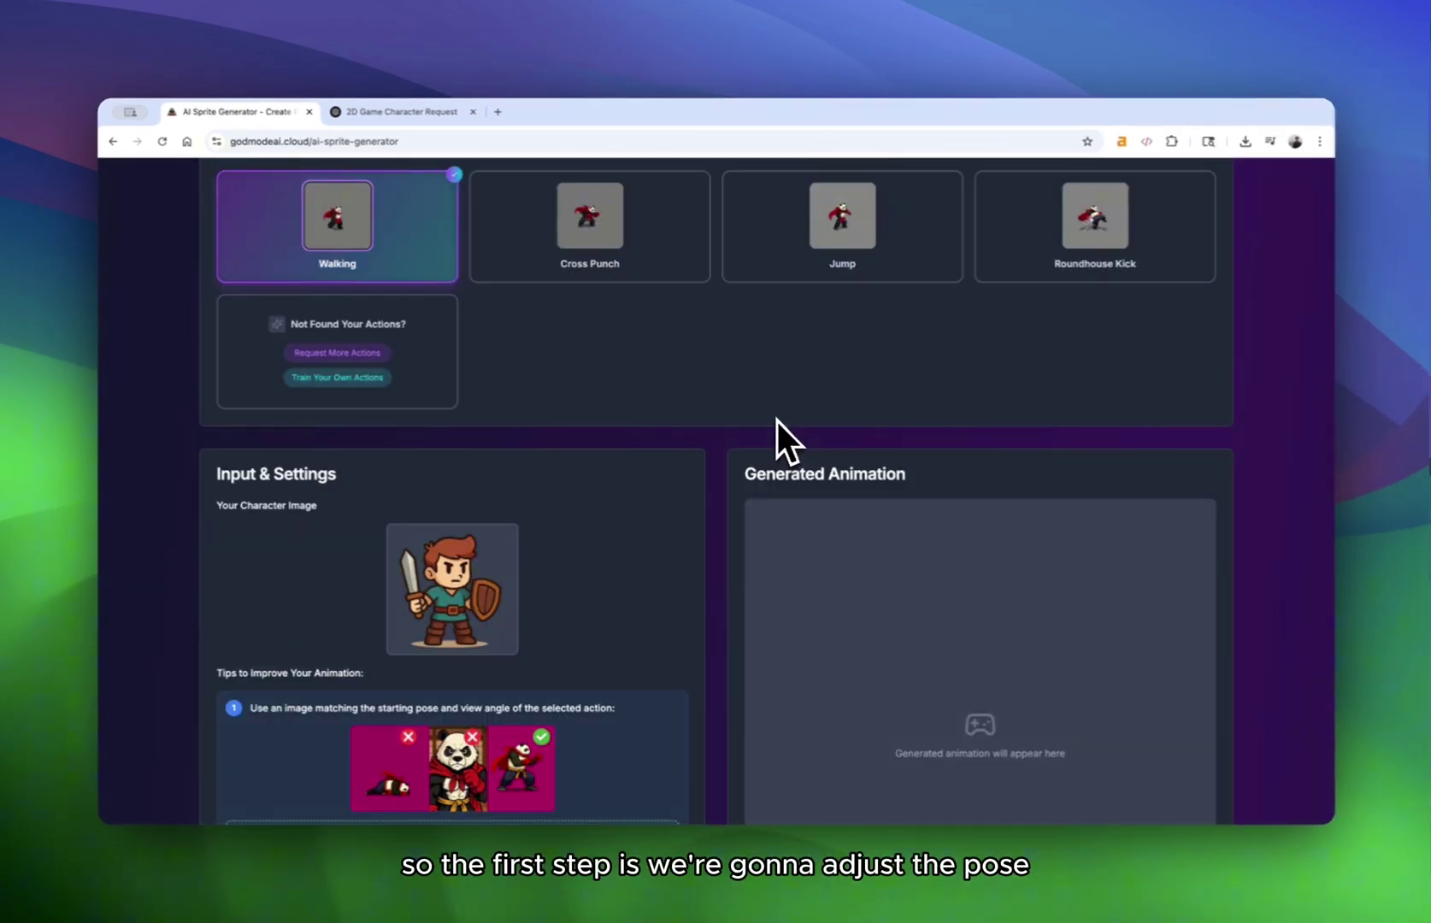
pyautogui.scroll(-5, 777, 421)
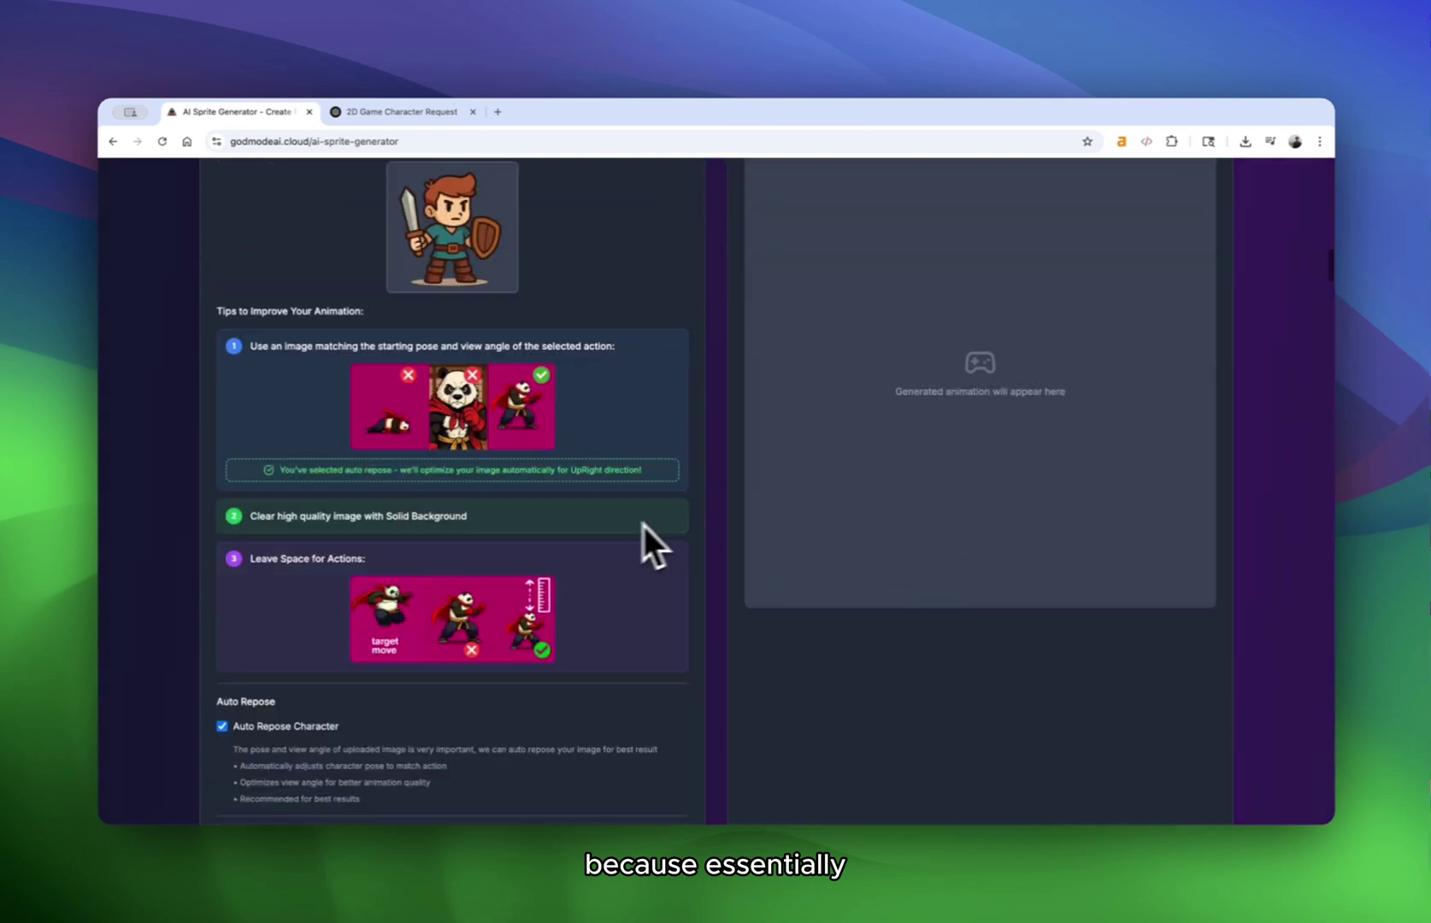
pyautogui.scroll(-1, 776, 456)
pyautogui.scroll(4, 695, 478)
pyautogui.scroll(-3, 807, 491)
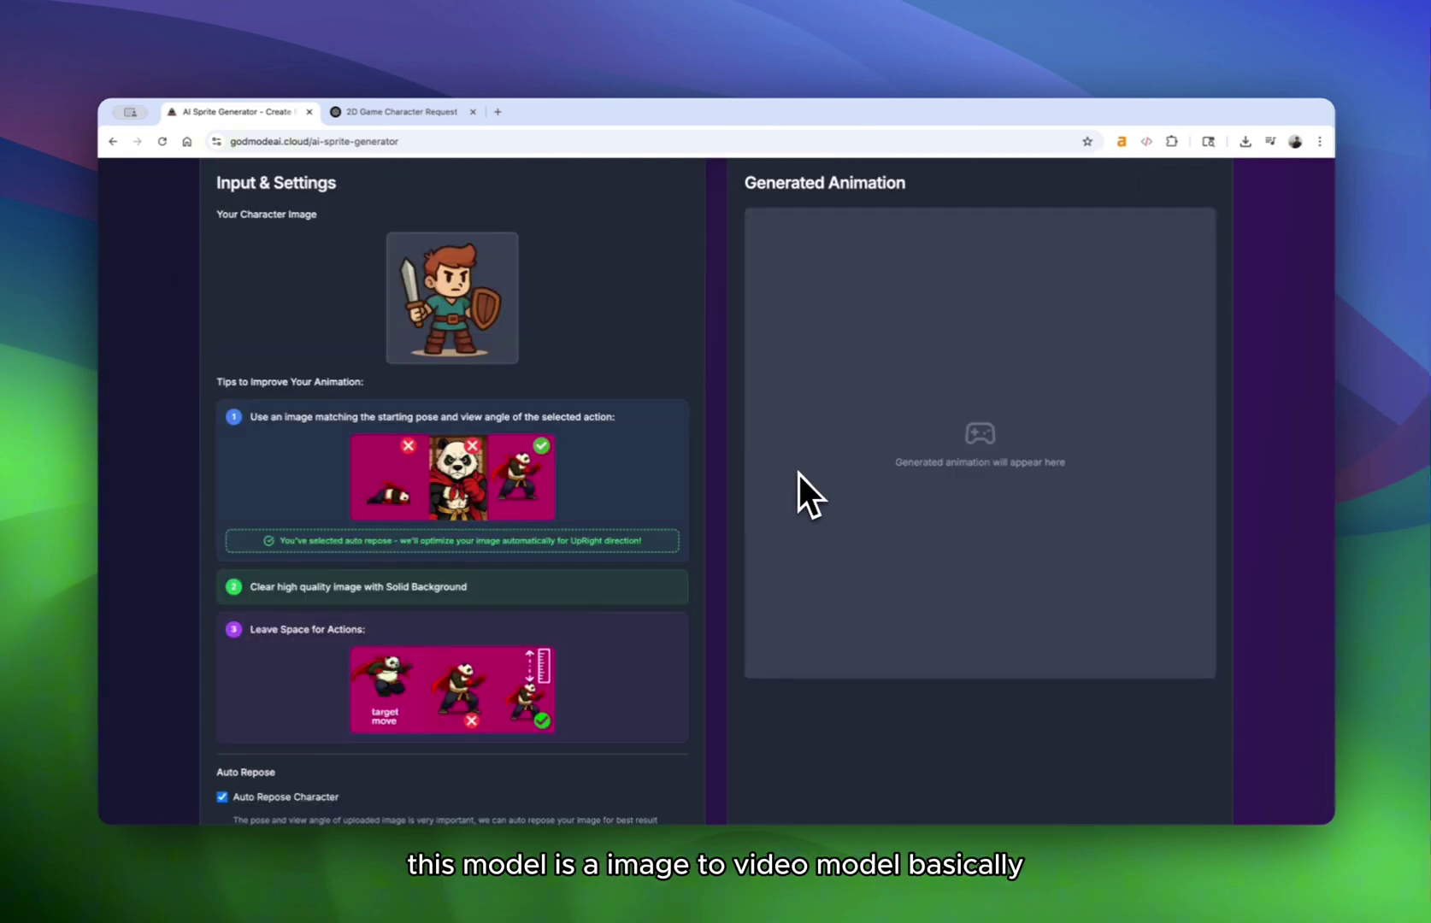
pyautogui.scroll(3, 669, 432)
pyautogui.scroll(-1, 598, 427)
pyautogui.scroll(1, 667, 453)
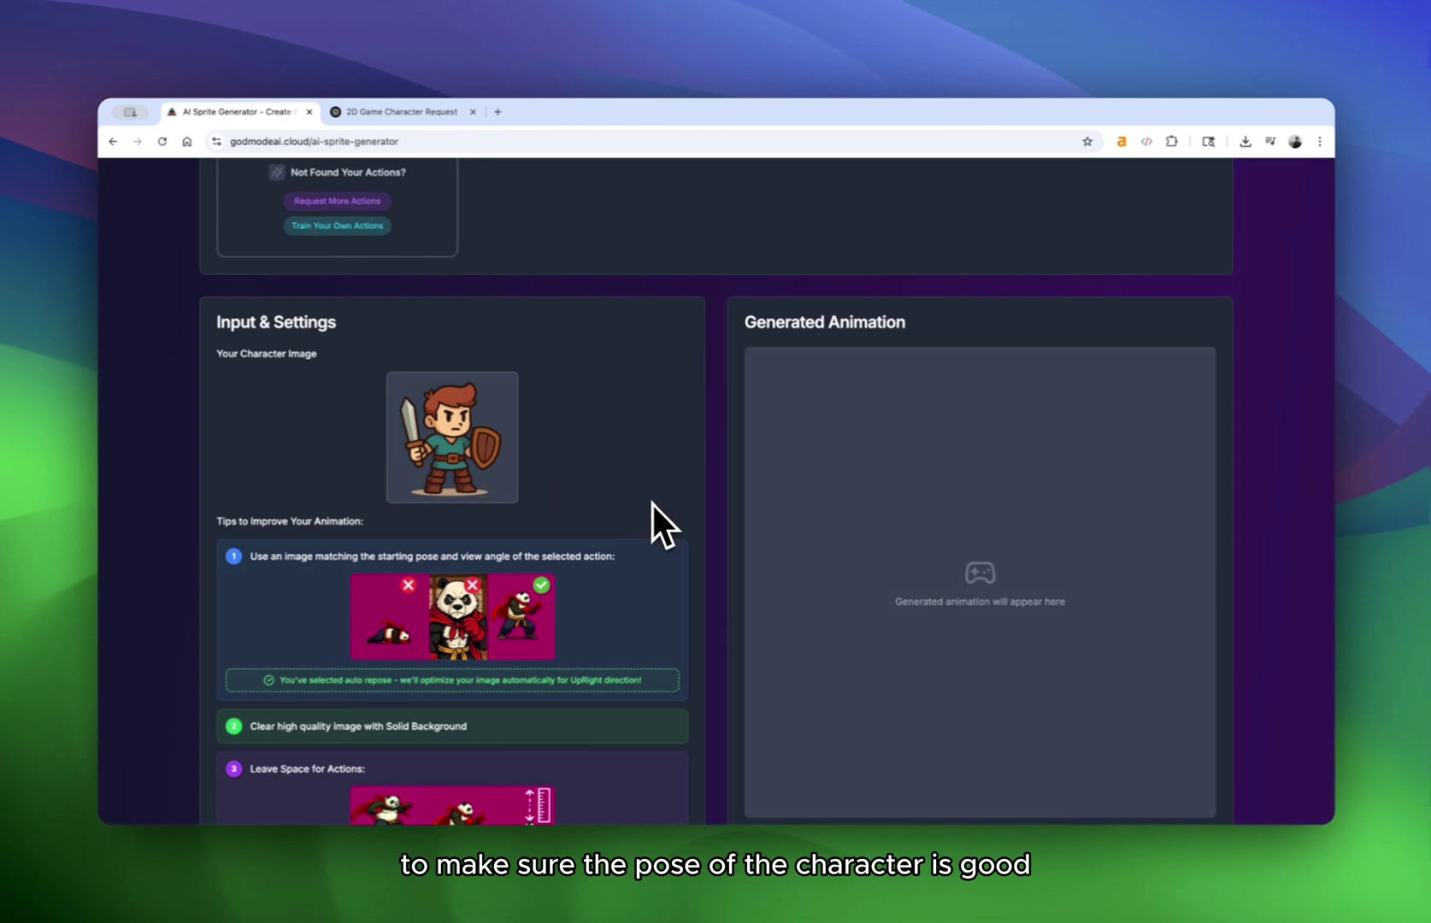
pyautogui.scroll(5, 645, 505)
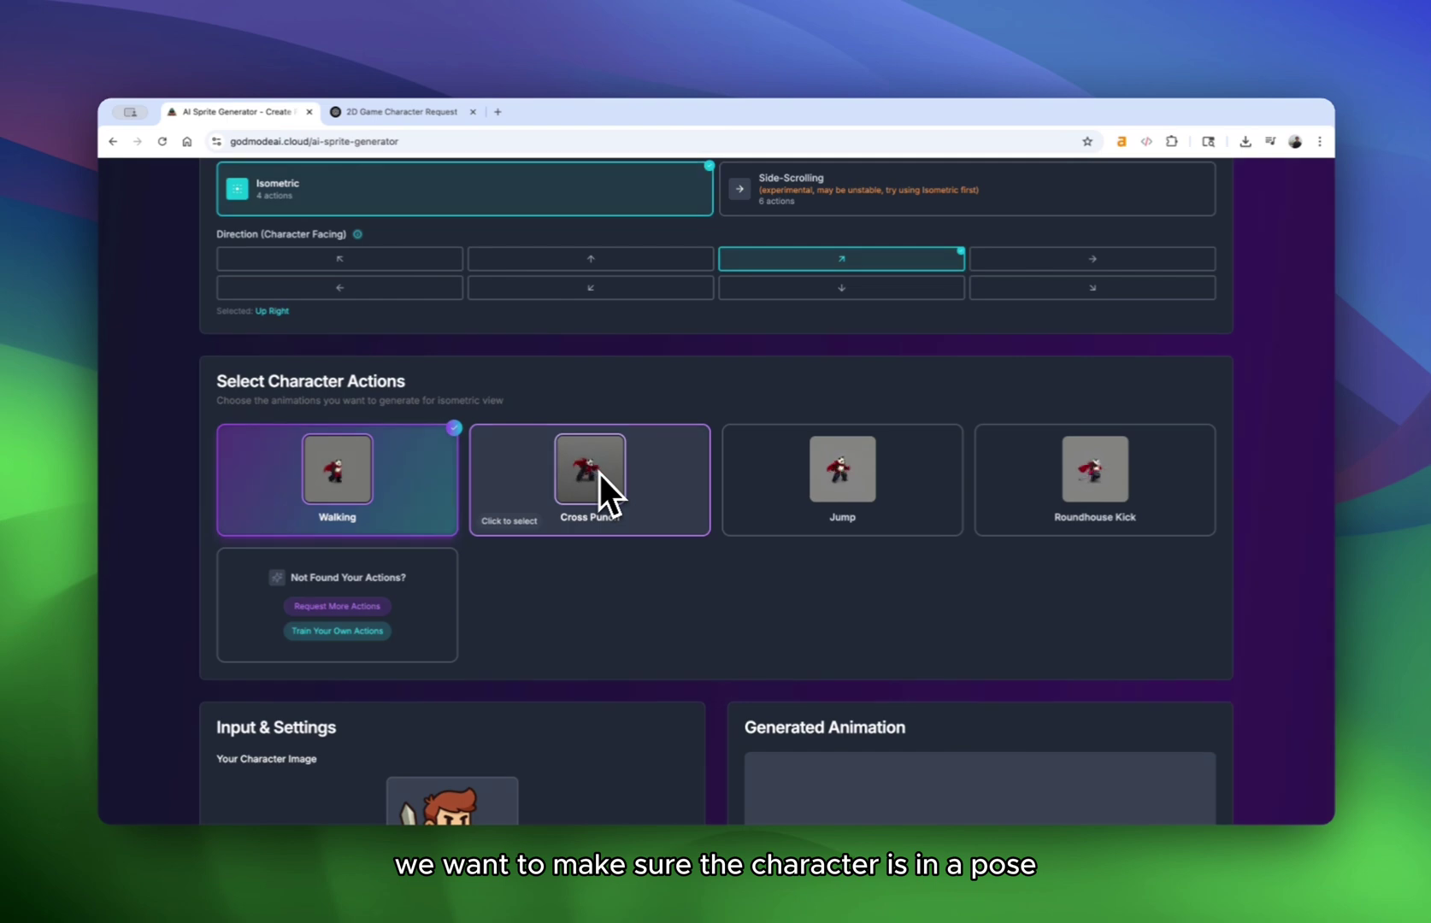
pyautogui.scroll(-2, 599, 475)
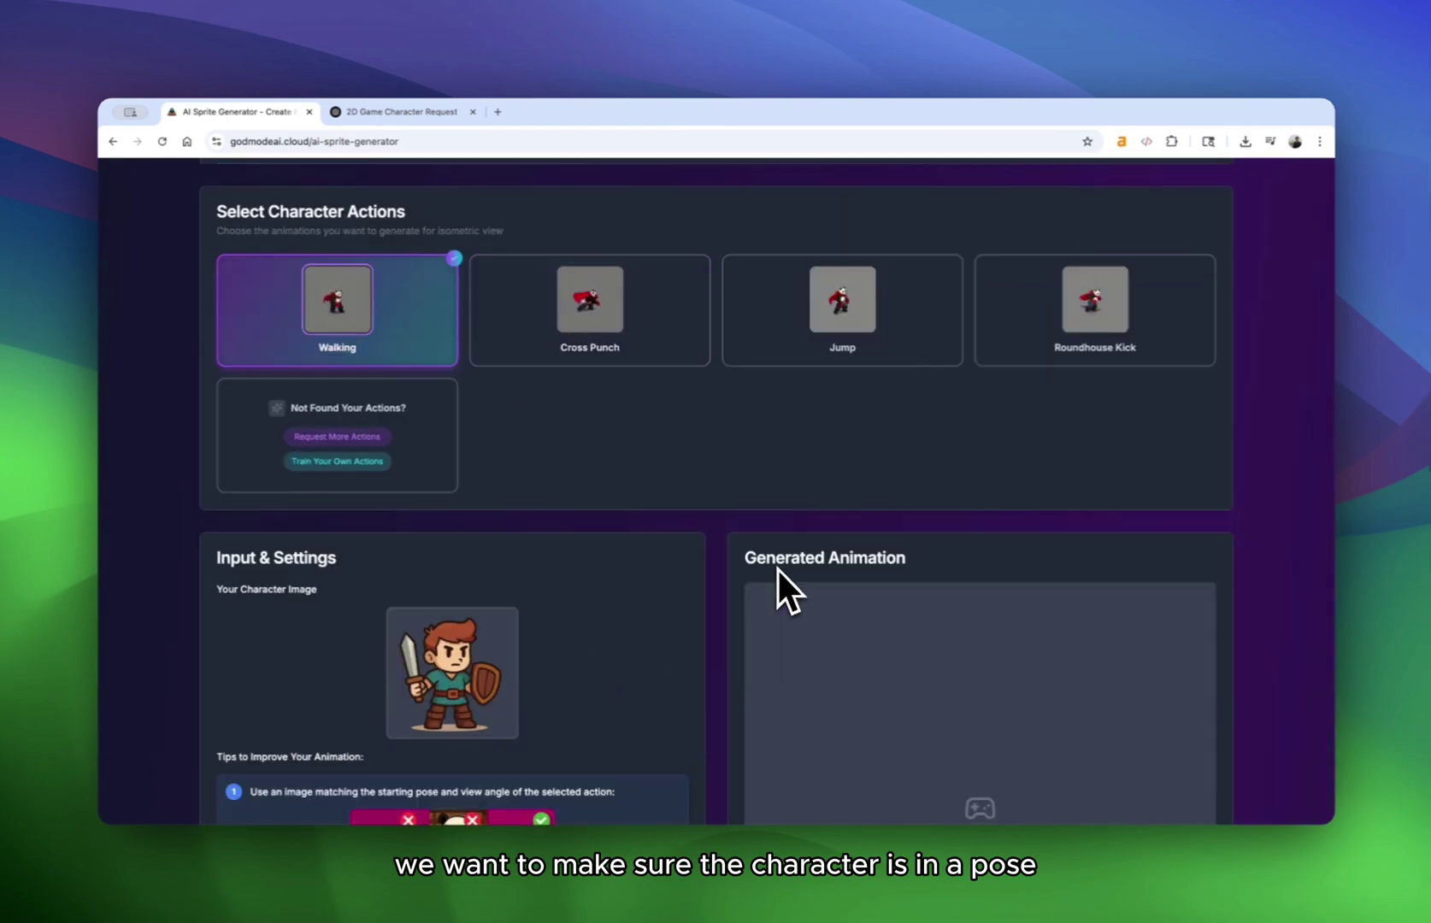
pyautogui.scroll(-1, 778, 570)
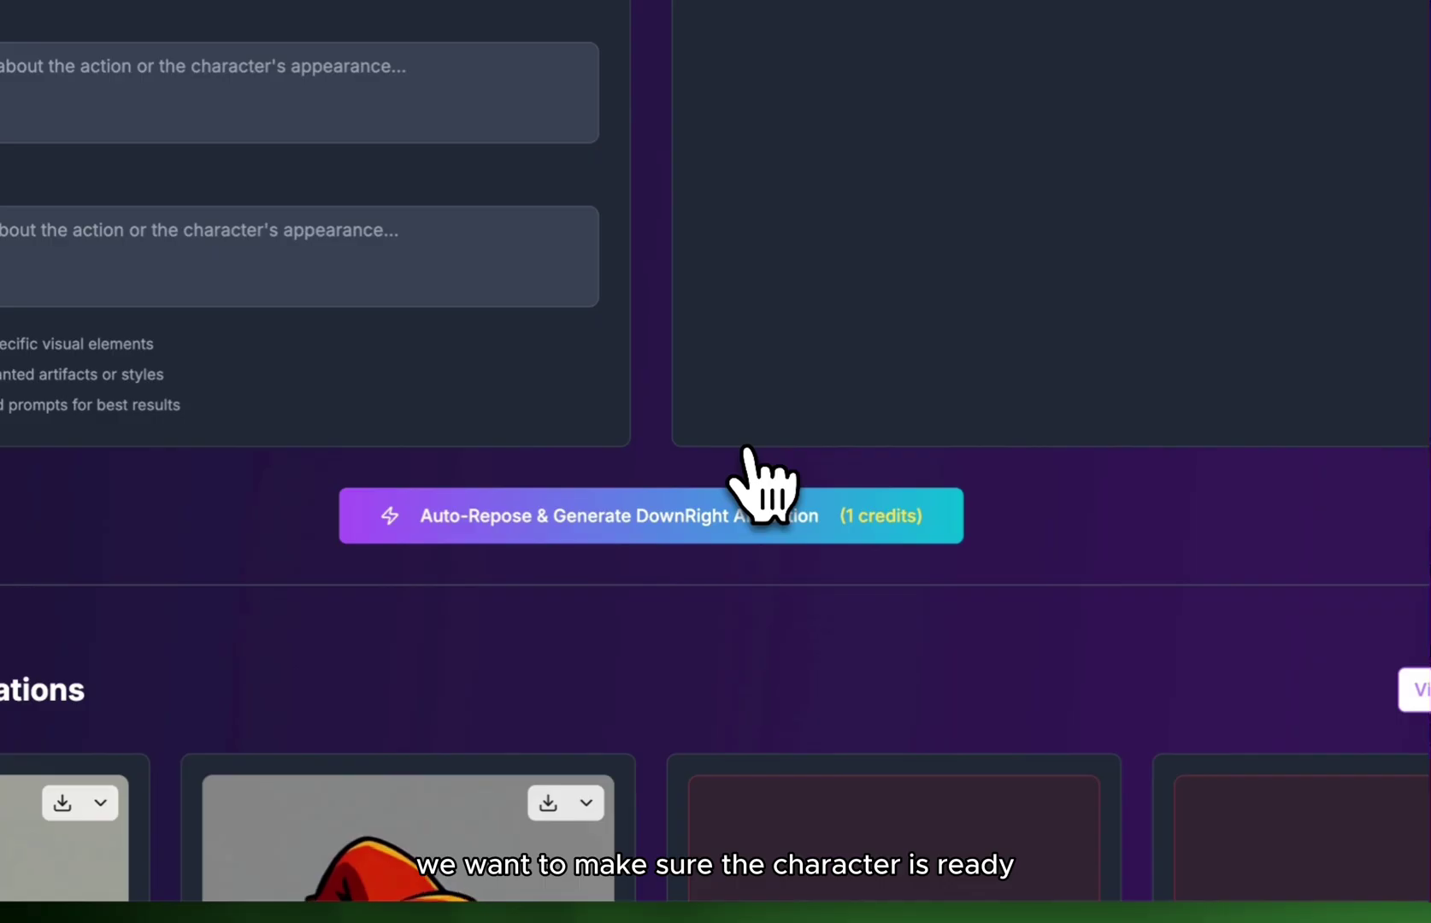
# Auto-repose the hero for the DownRight isometric walking animation.
pyautogui.click(542, 562)
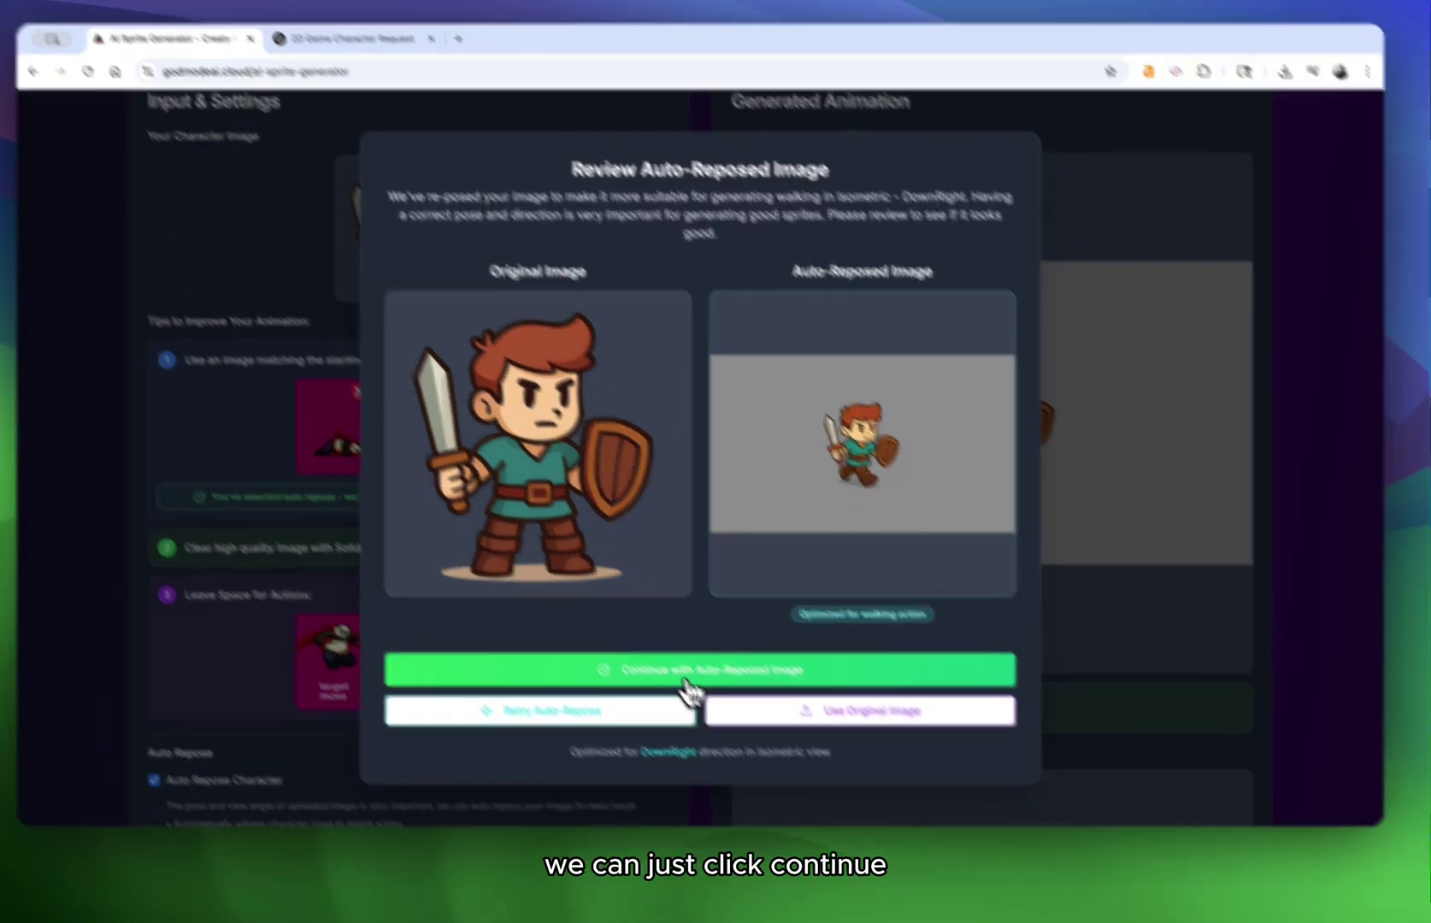
# Accept the auto-reposed image and review the generated down-right walking sprite animation.
pyautogui.click(686, 689)
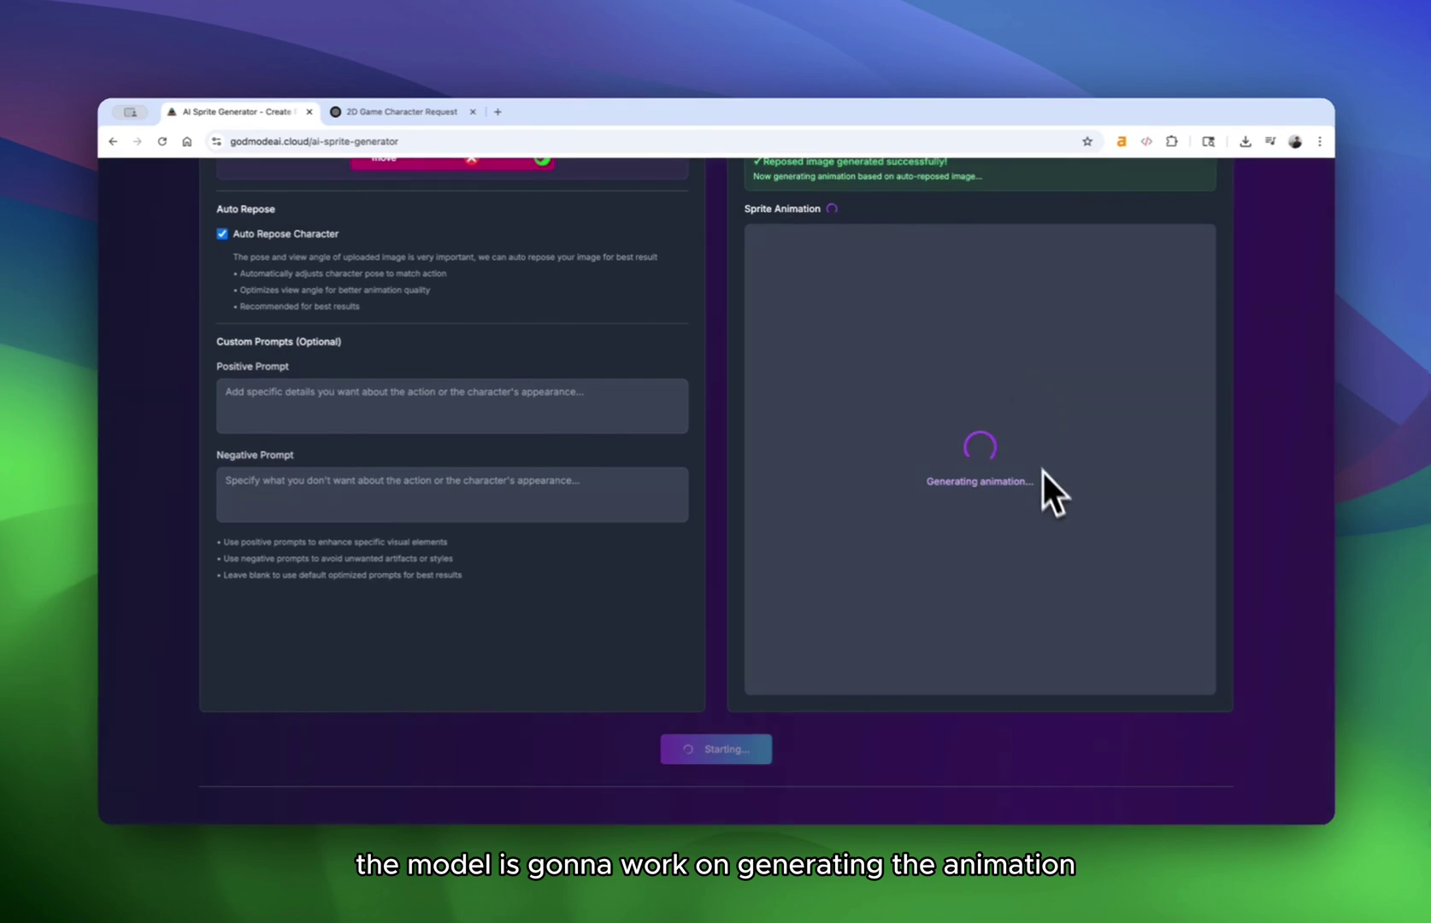
pyautogui.scroll(4, 1050, 530)
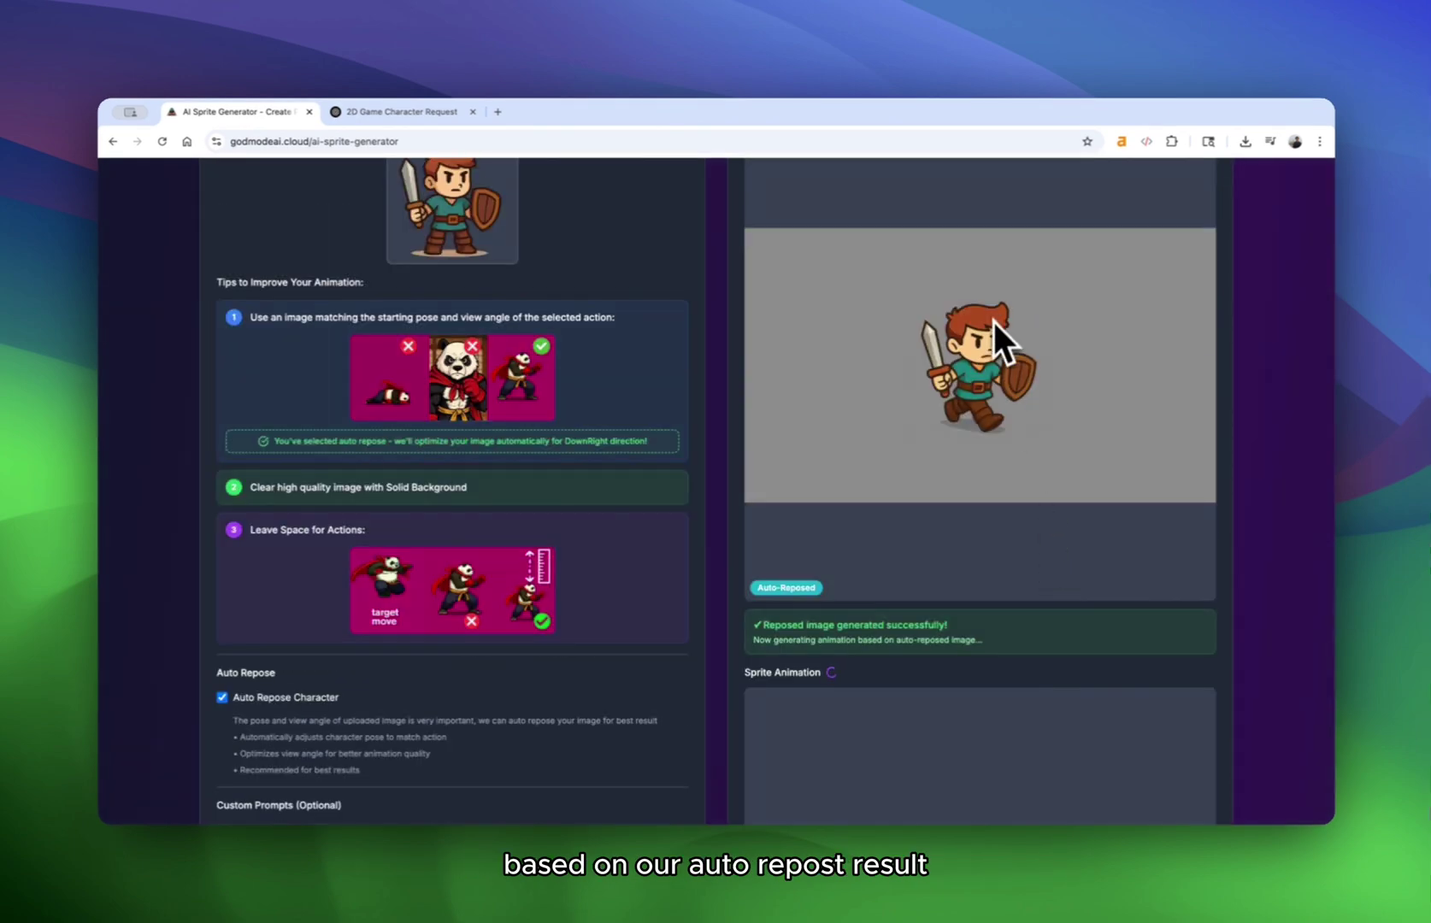
pyautogui.scroll(-7, 999, 382)
pyautogui.scroll(5, 994, 389)
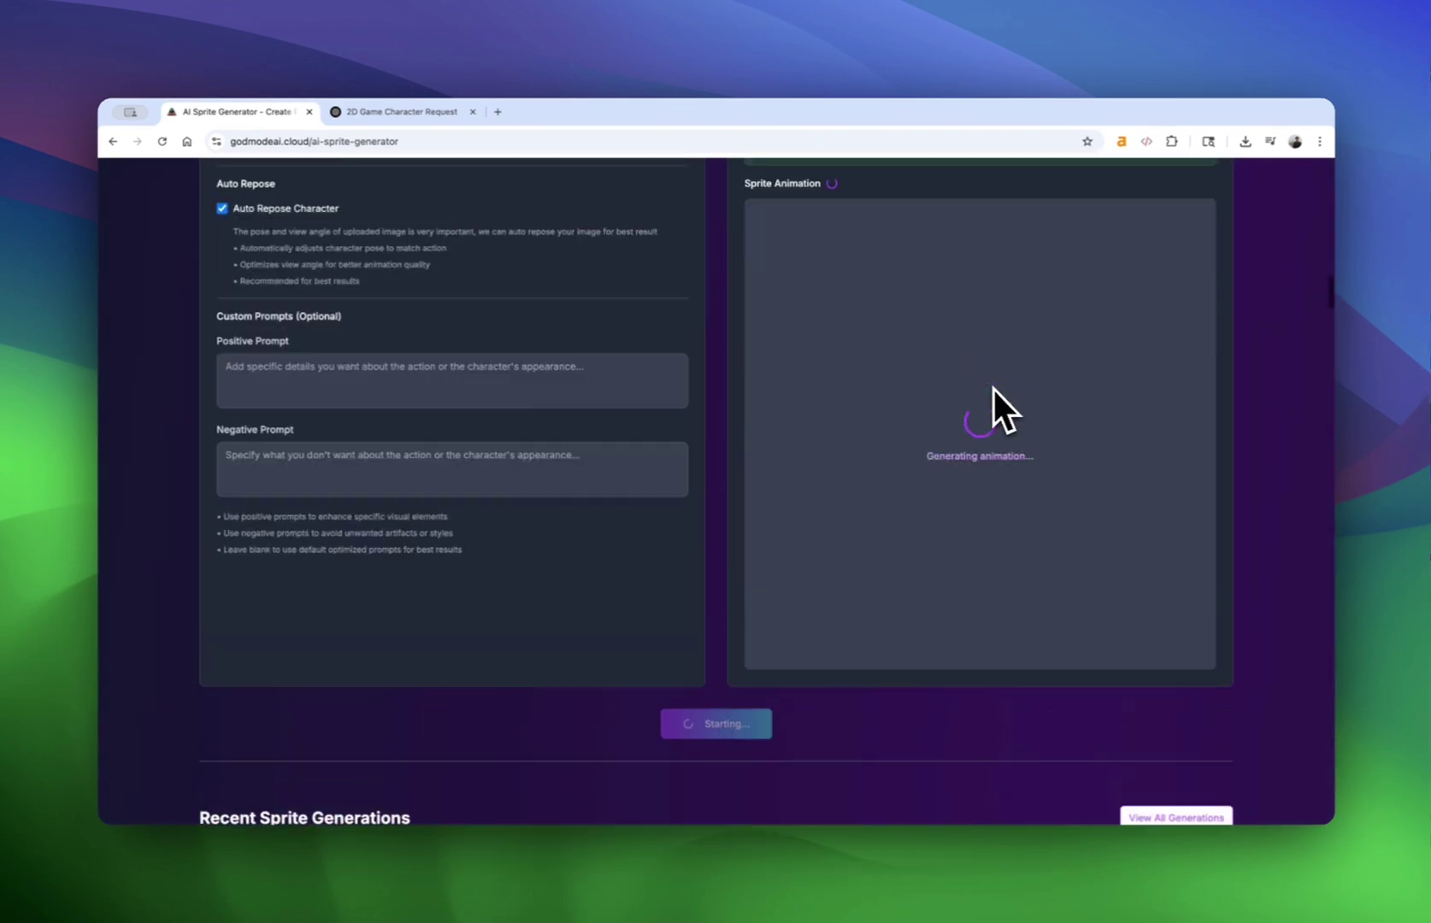
pyautogui.scroll(-3, 599, 487)
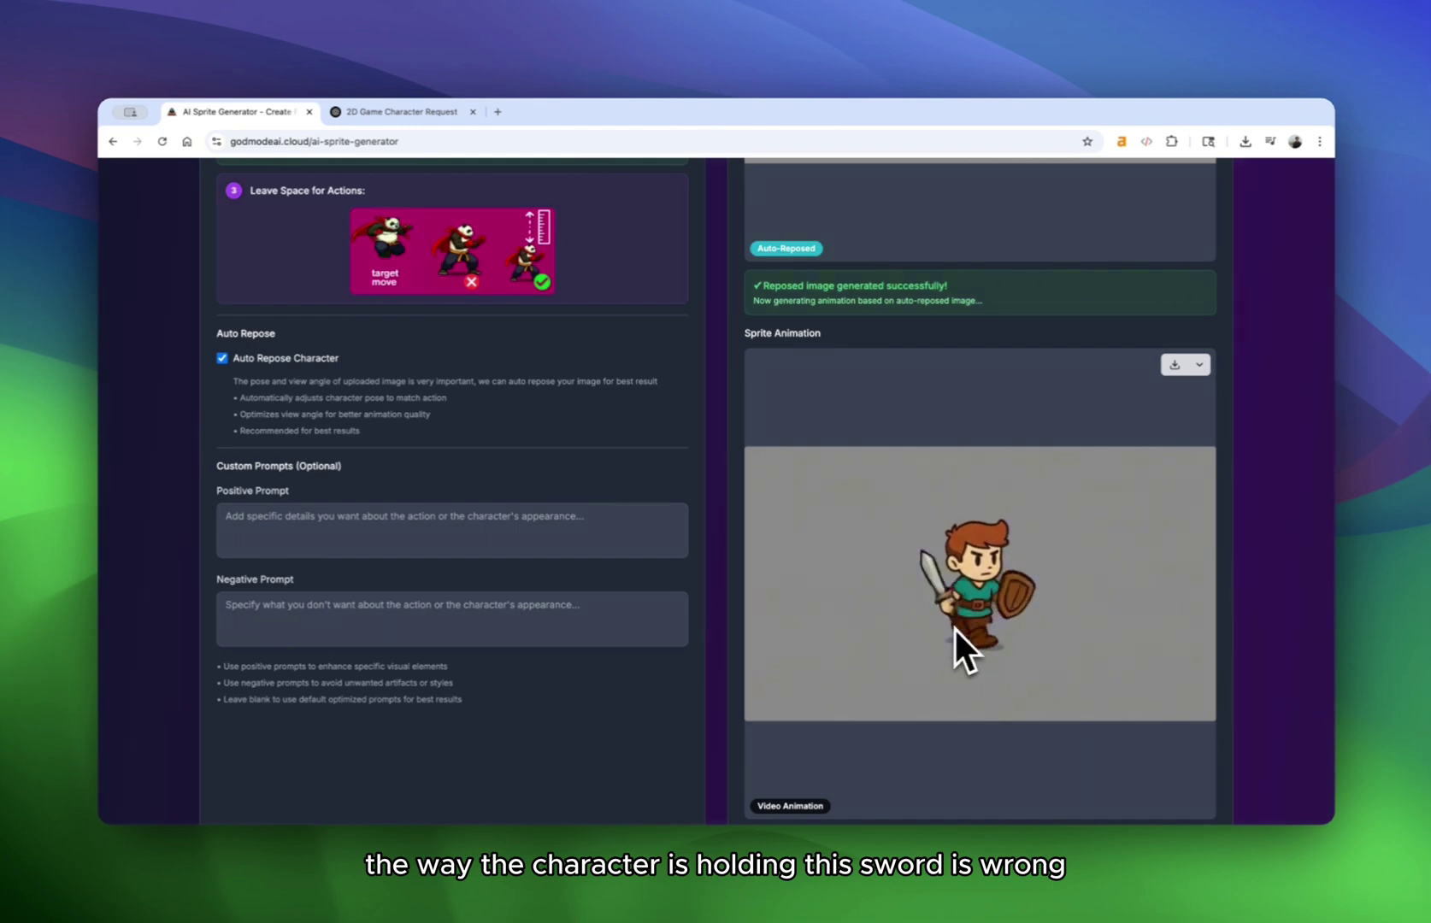
pyautogui.scroll(-1, 968, 617)
pyautogui.scroll(6, 1032, 496)
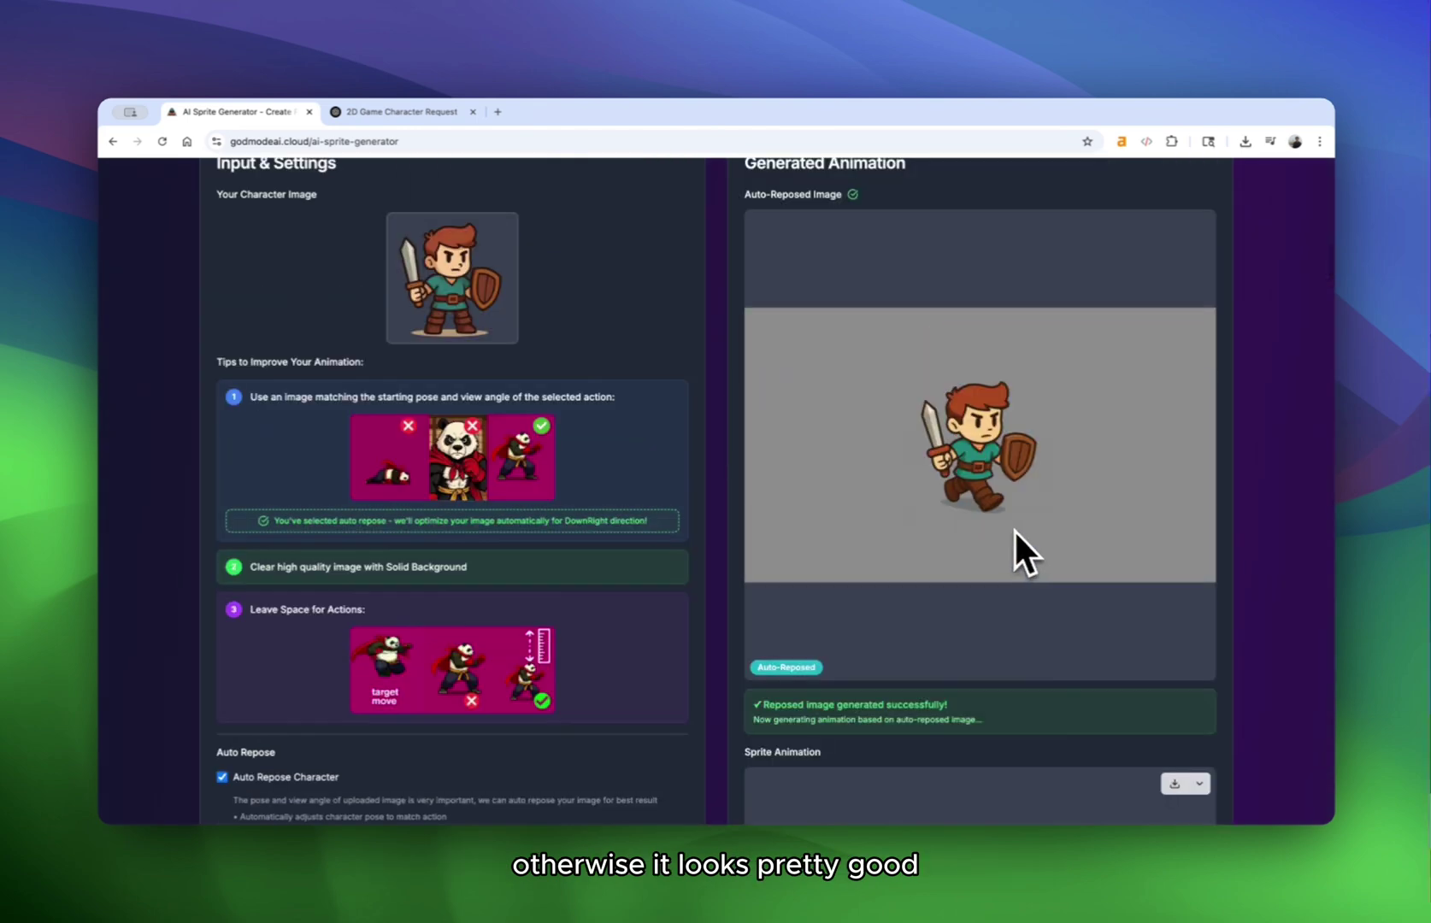
# Regenerate the walking animation, reusing the confirmed auto-reposed image.
pyautogui.scroll(-7, 1014, 529)
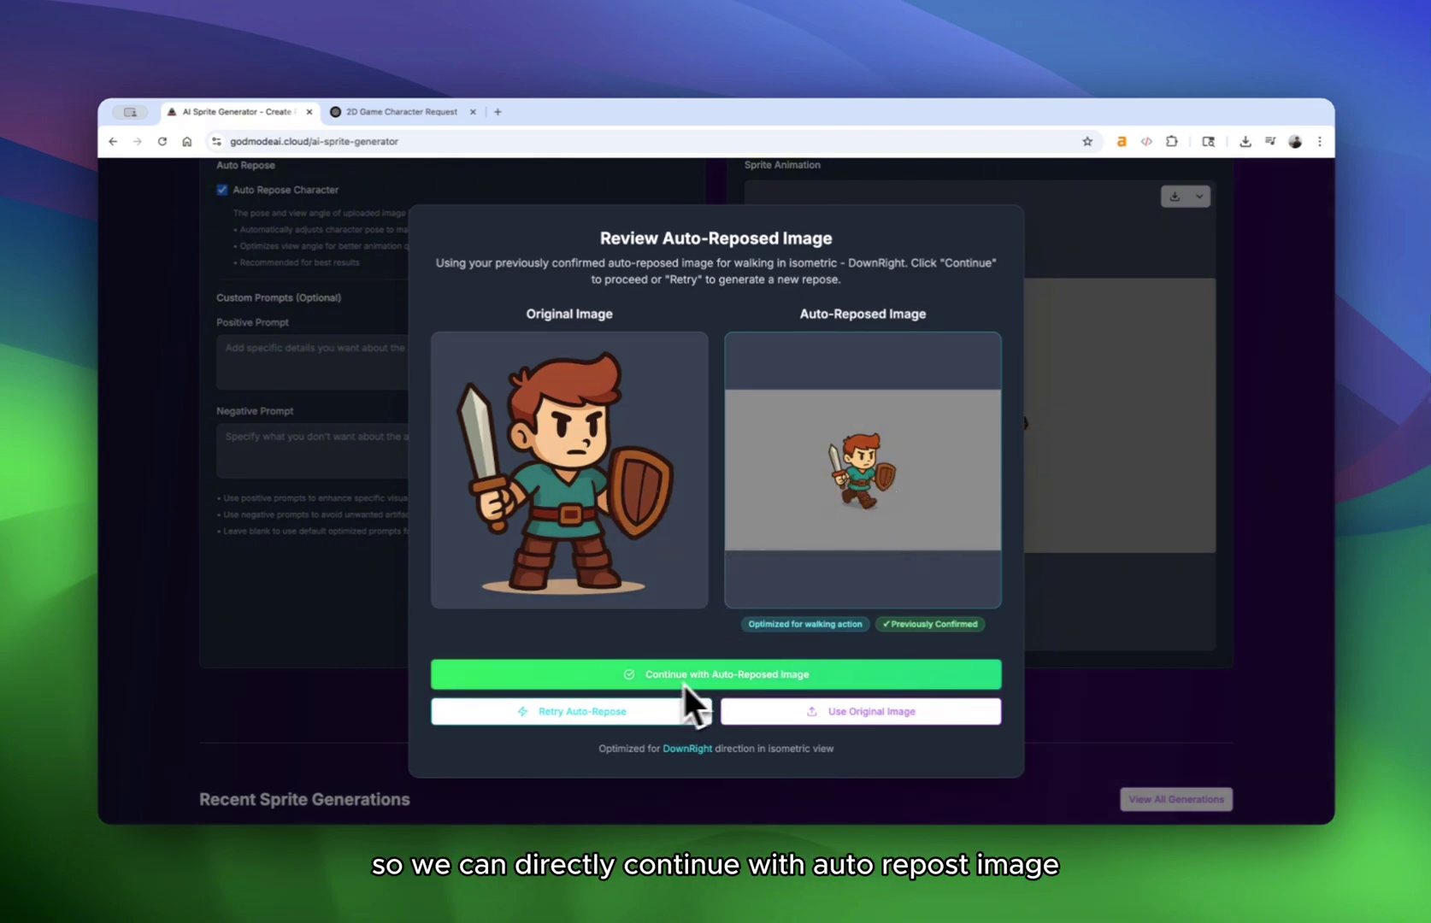
pyautogui.click(734, 677)
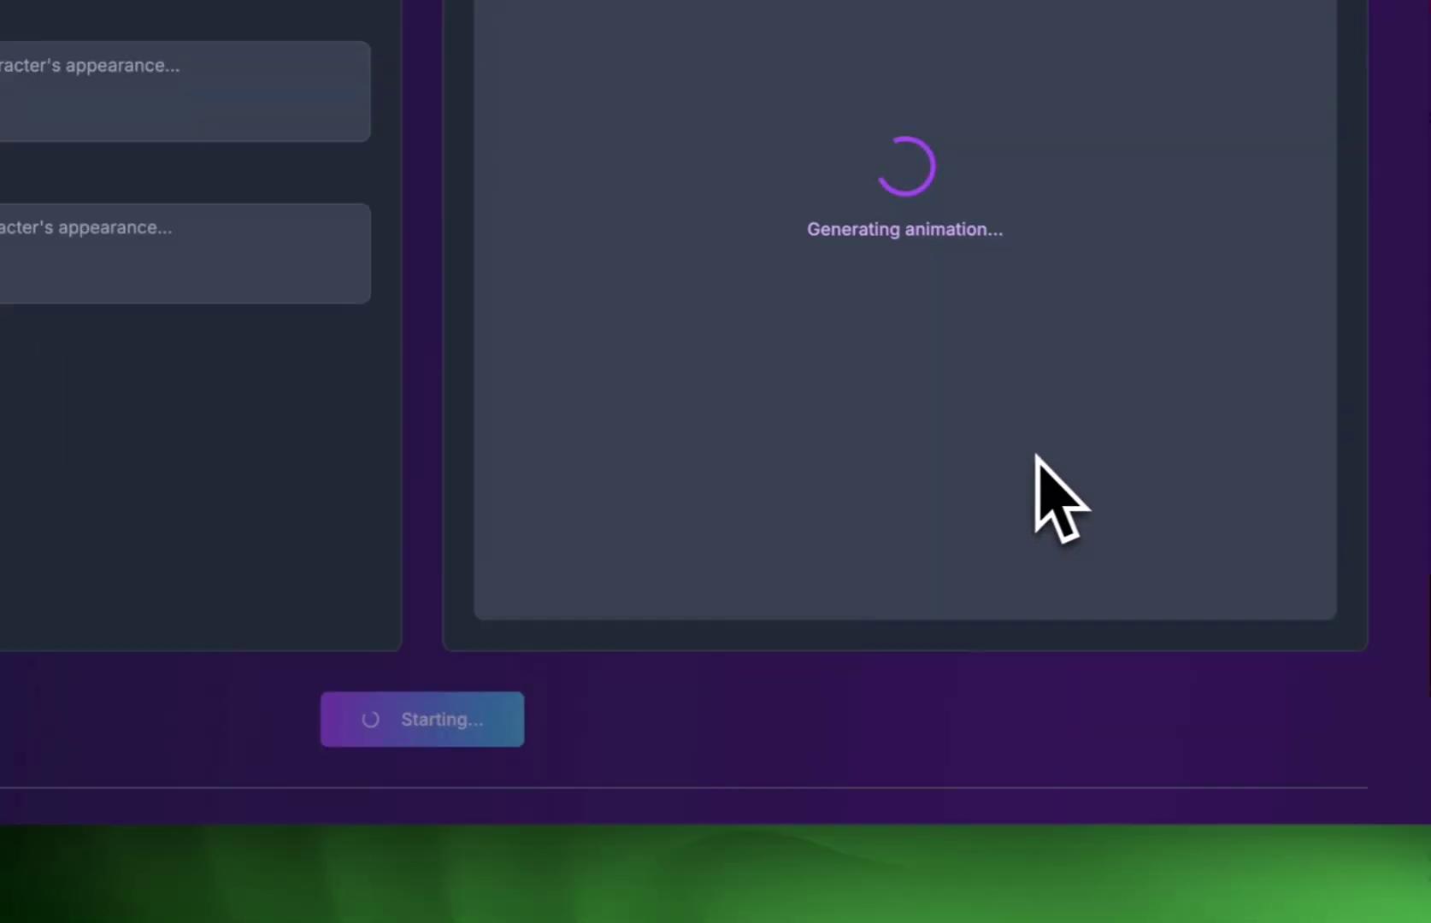
pyautogui.scroll(5, 1042, 472)
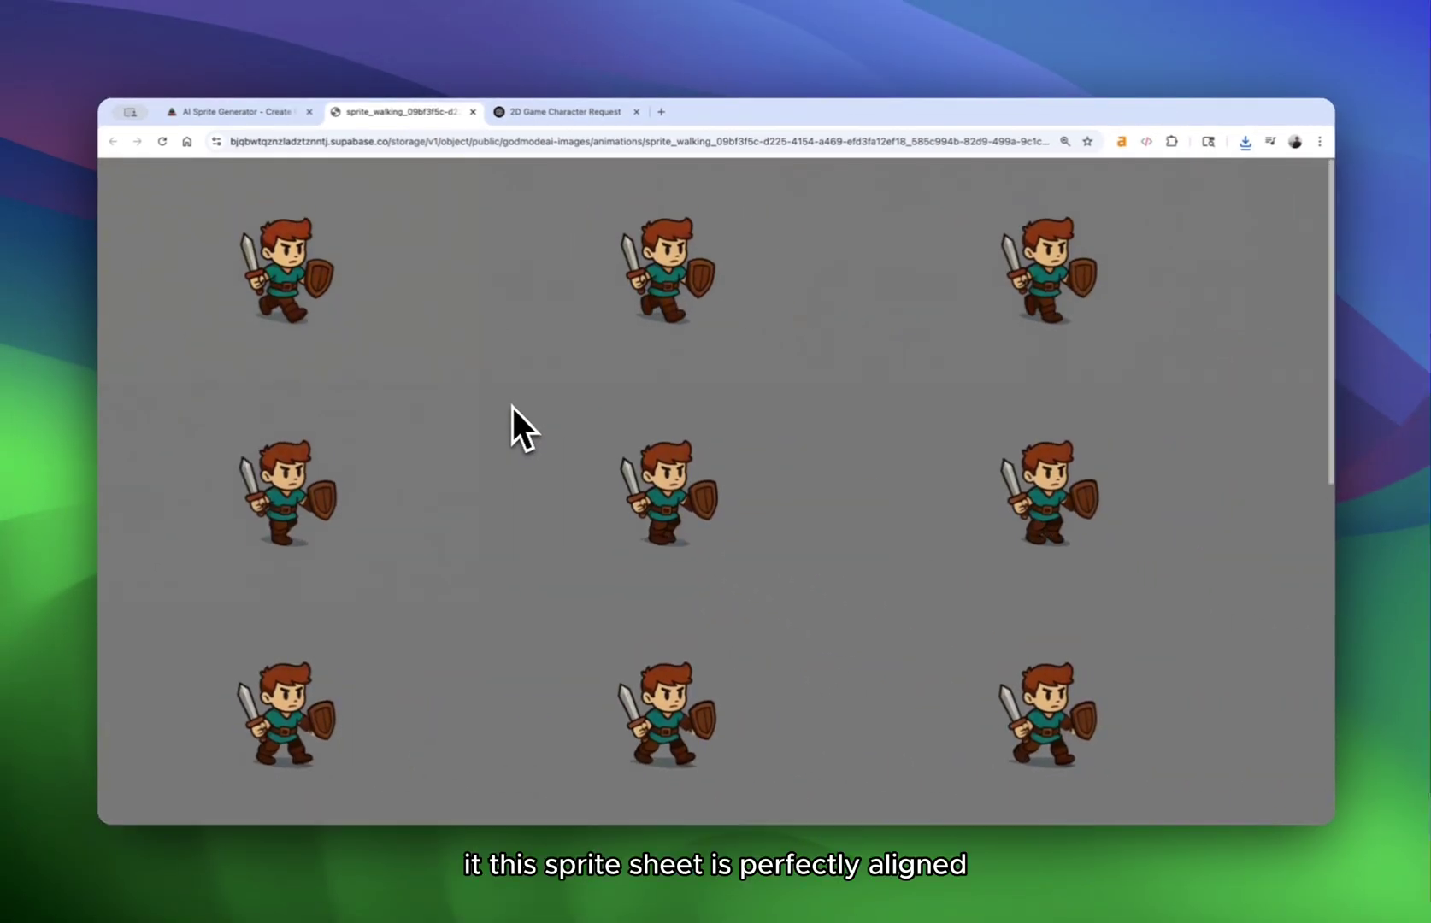
# Look over the nine walking frames on the sprite sheet, then close the sprite_walking tab.
pyautogui.hscroll(3, 728, 504)
pyautogui.hscroll(-3, 734, 512)
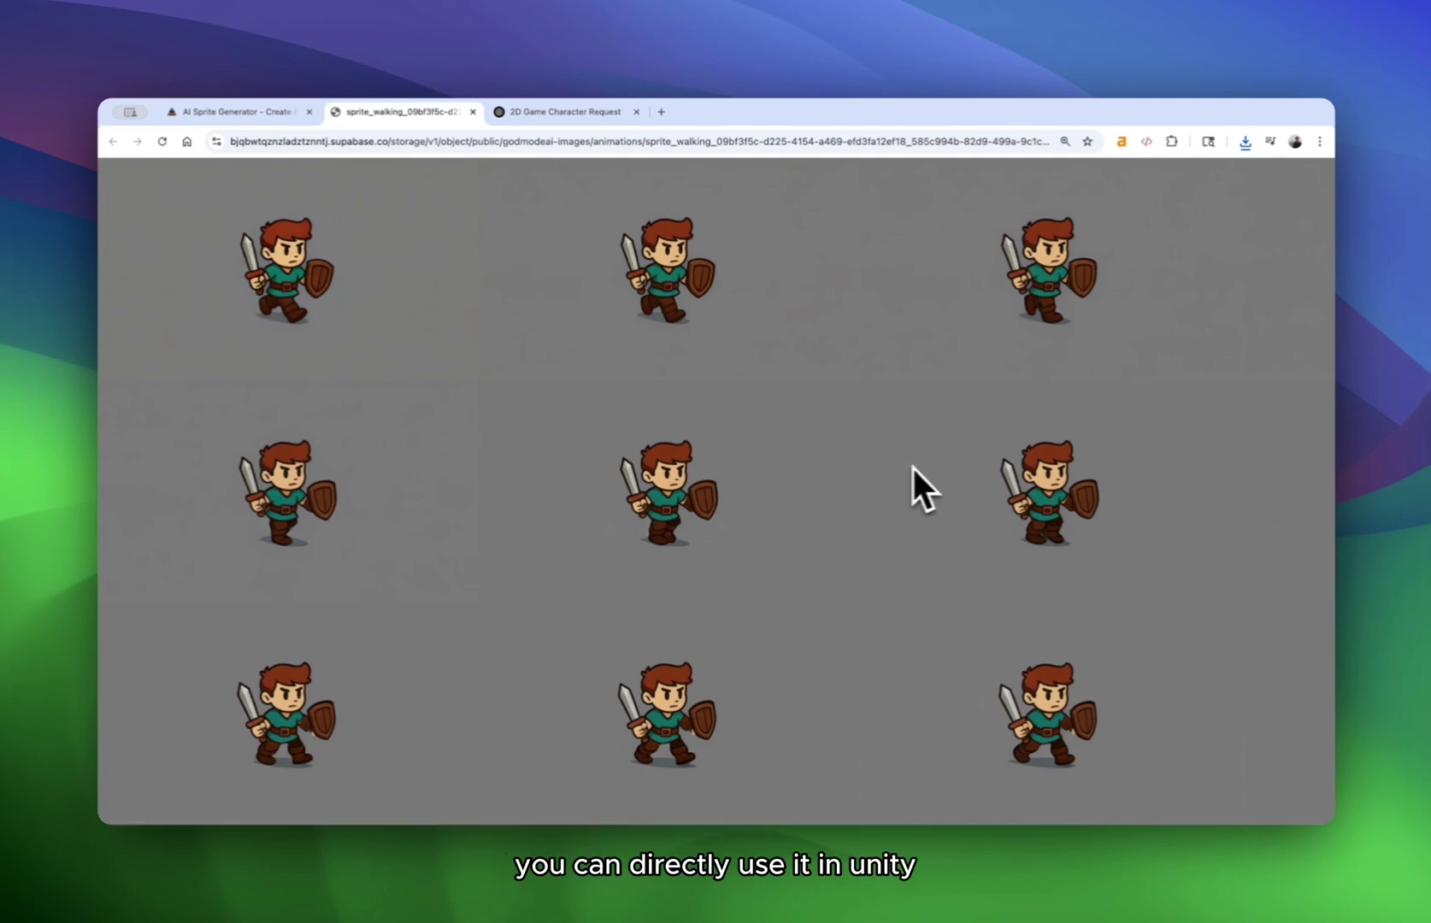
pyautogui.click(472, 112)
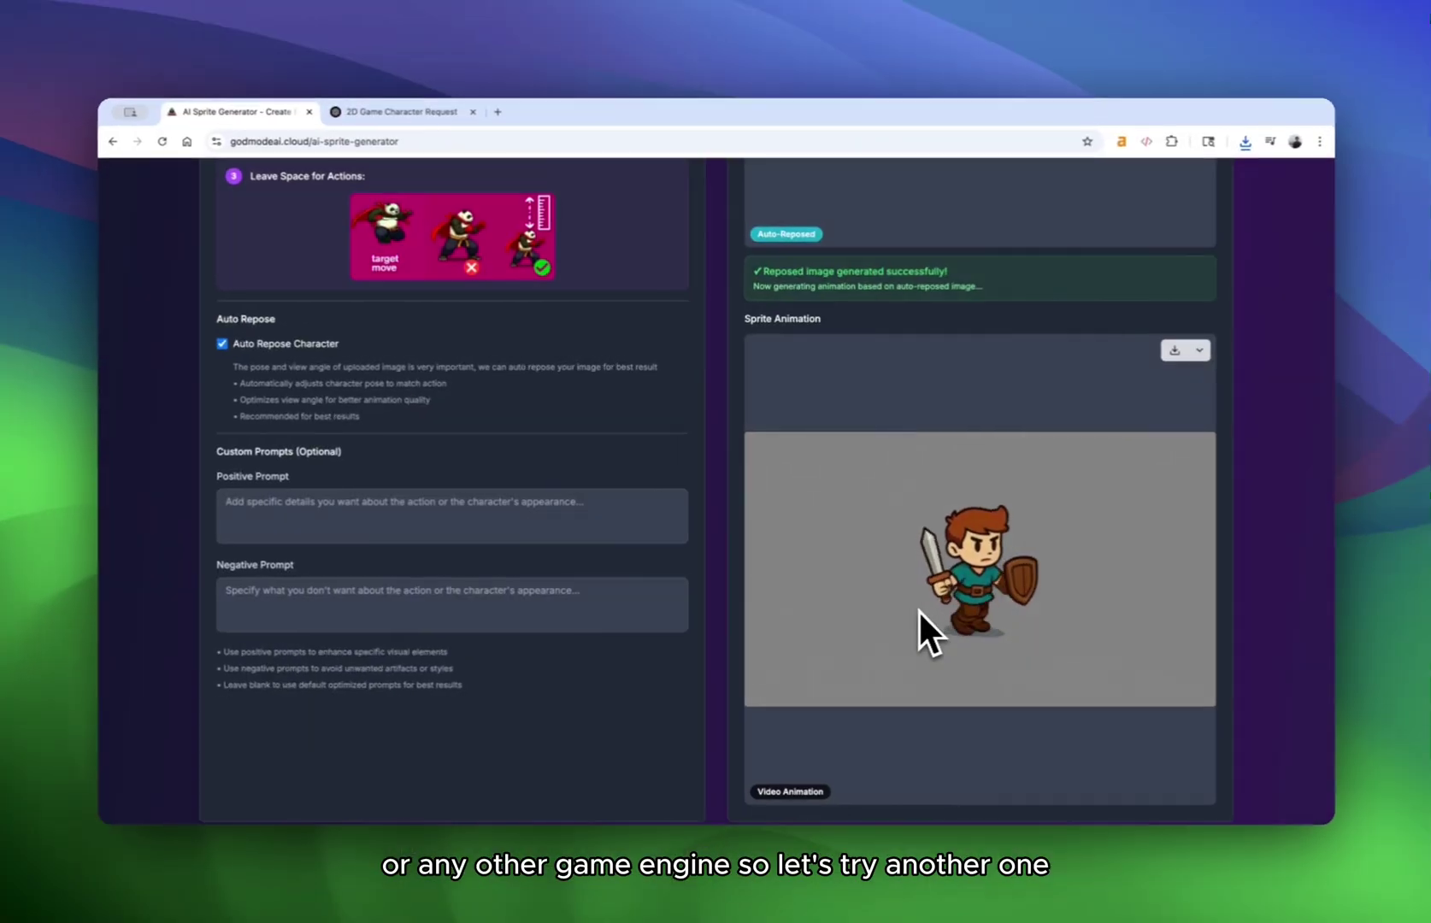
# Select Roundhouse Kick facing Right and auto-repose the hero for it.
pyautogui.scroll(5, 769, 546)
pyautogui.scroll(3, 695, 486)
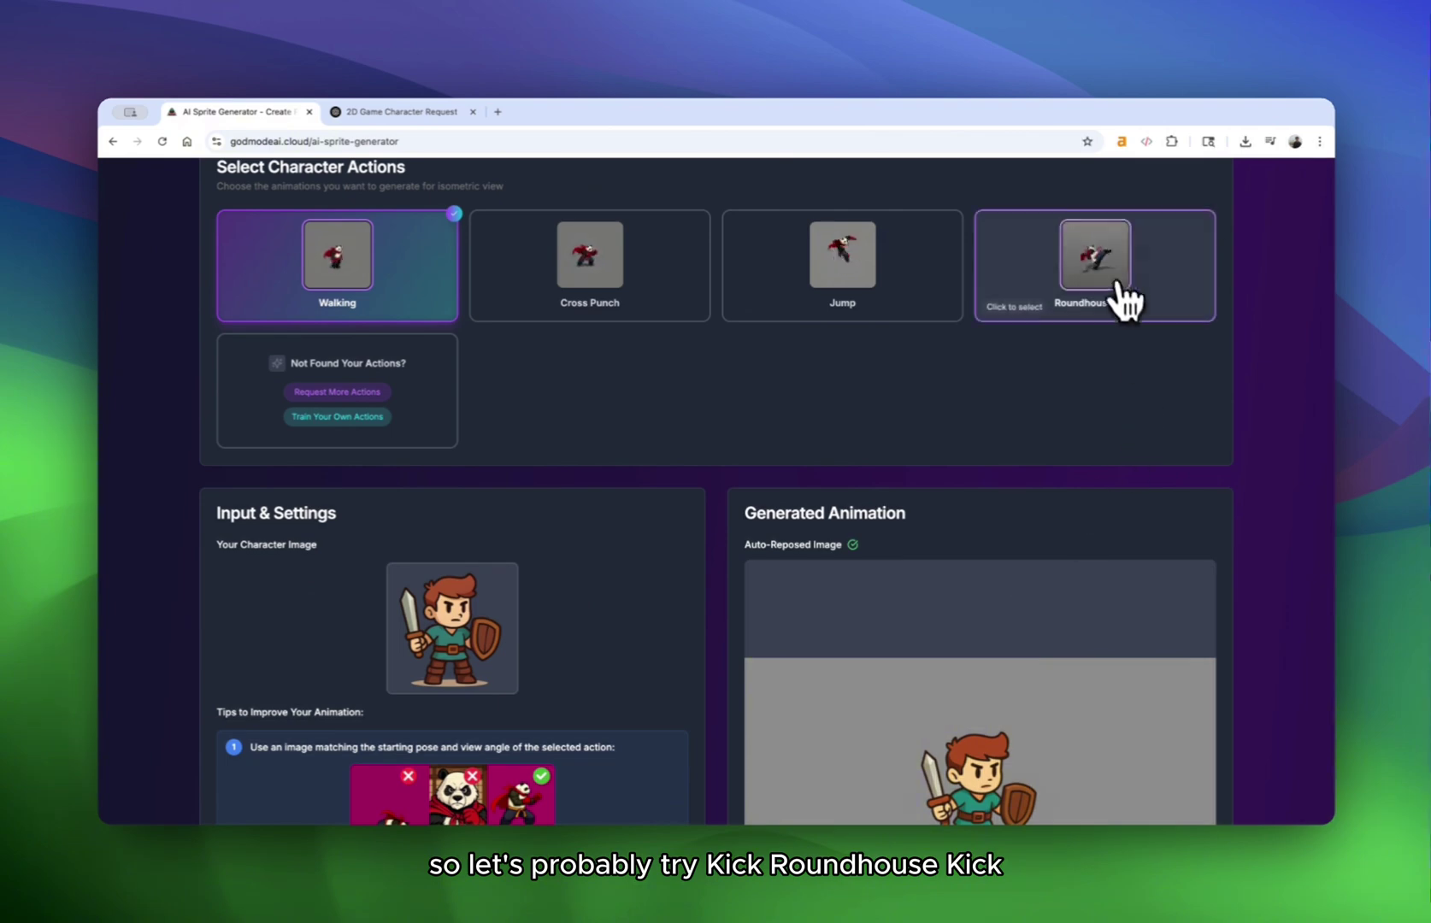
pyautogui.click(1122, 290)
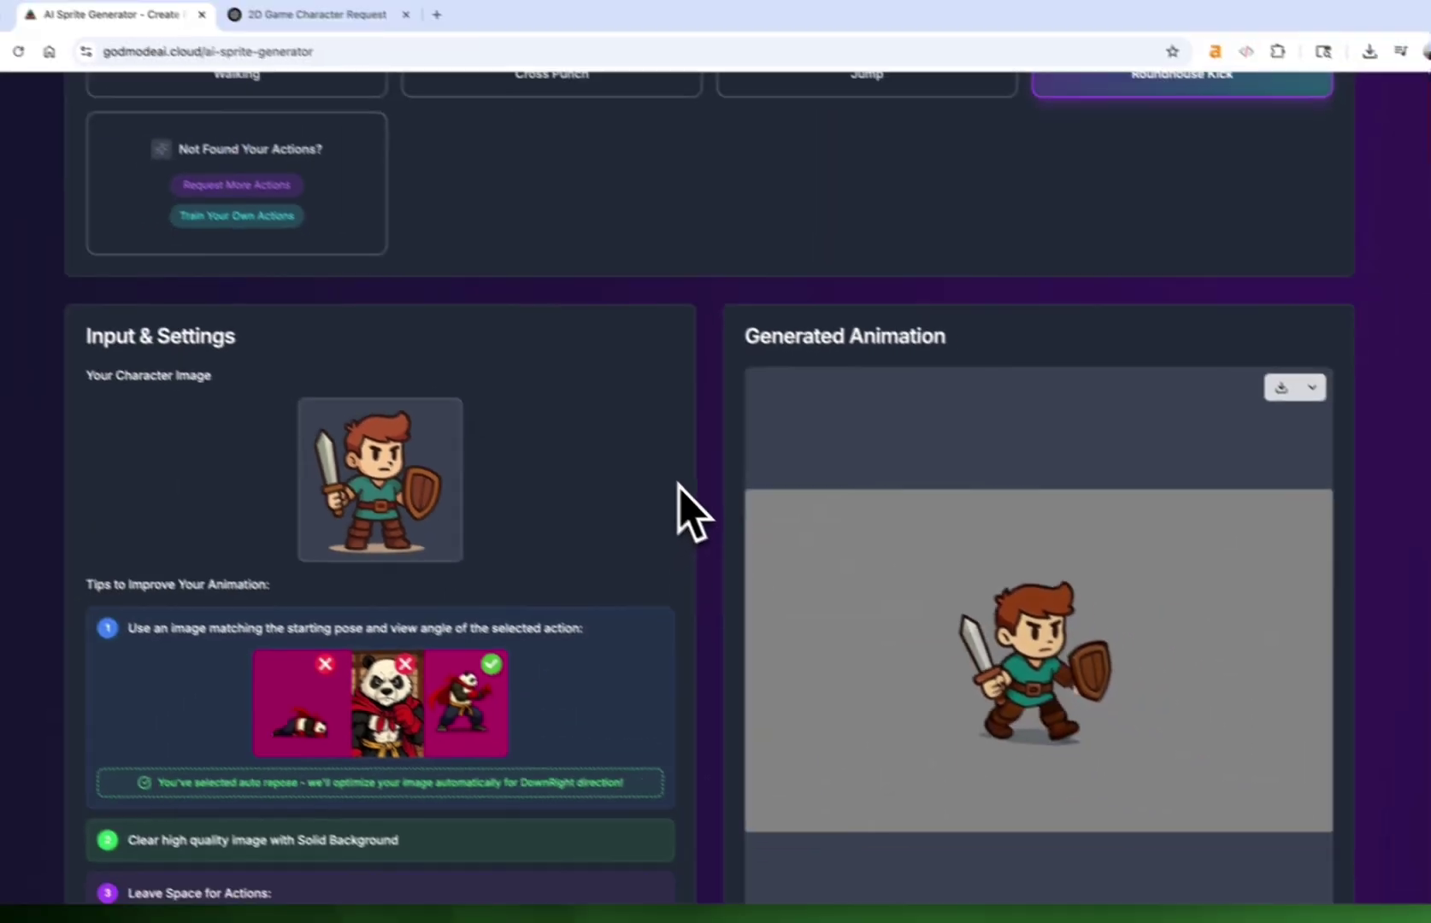
pyautogui.scroll(-3, 697, 511)
pyautogui.scroll(8, 1074, 611)
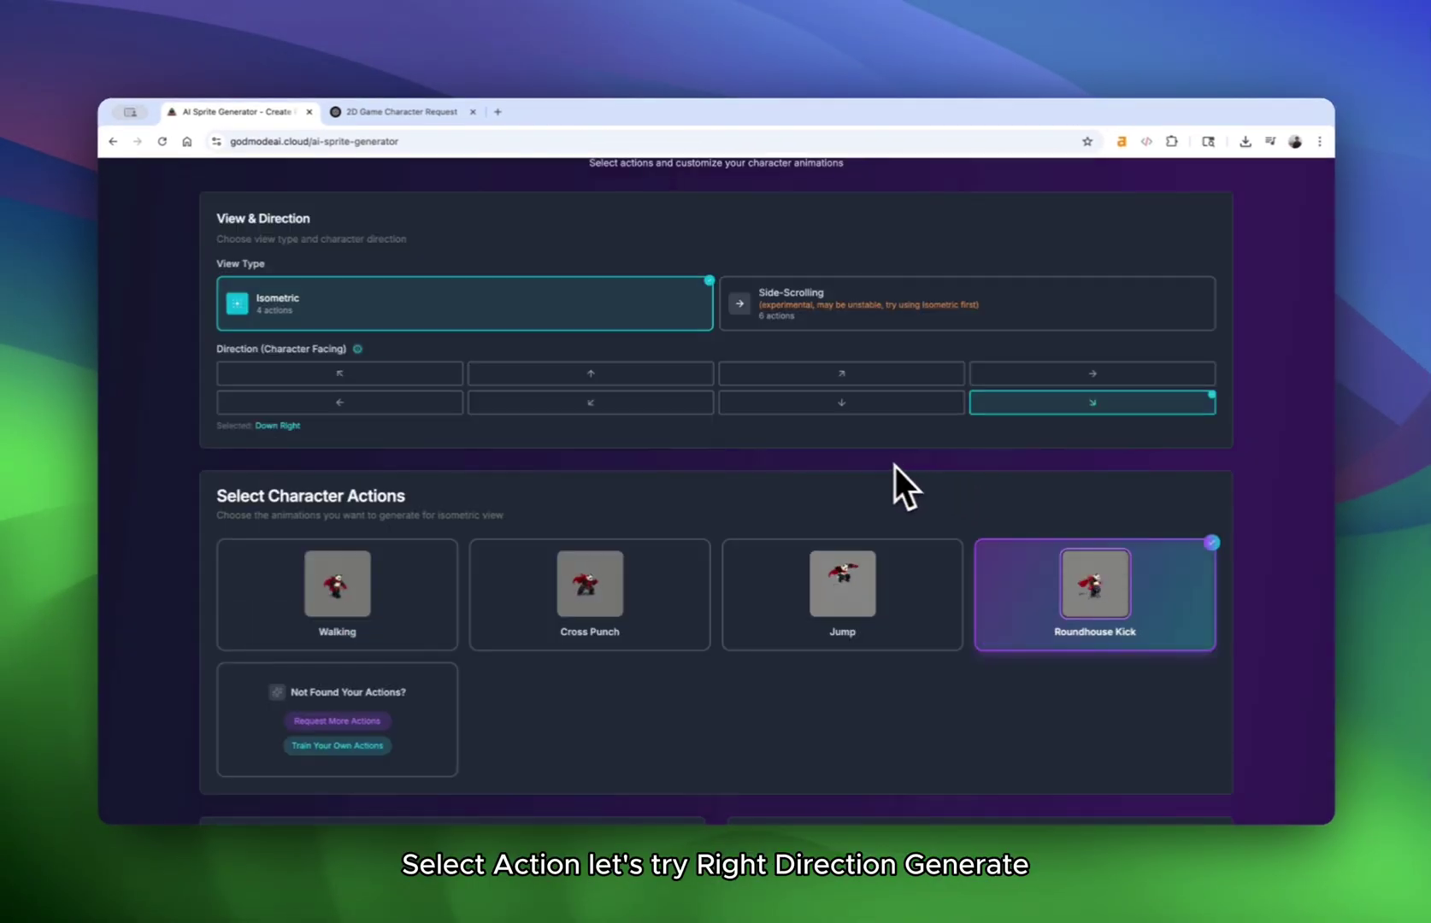
pyautogui.click(1092, 374)
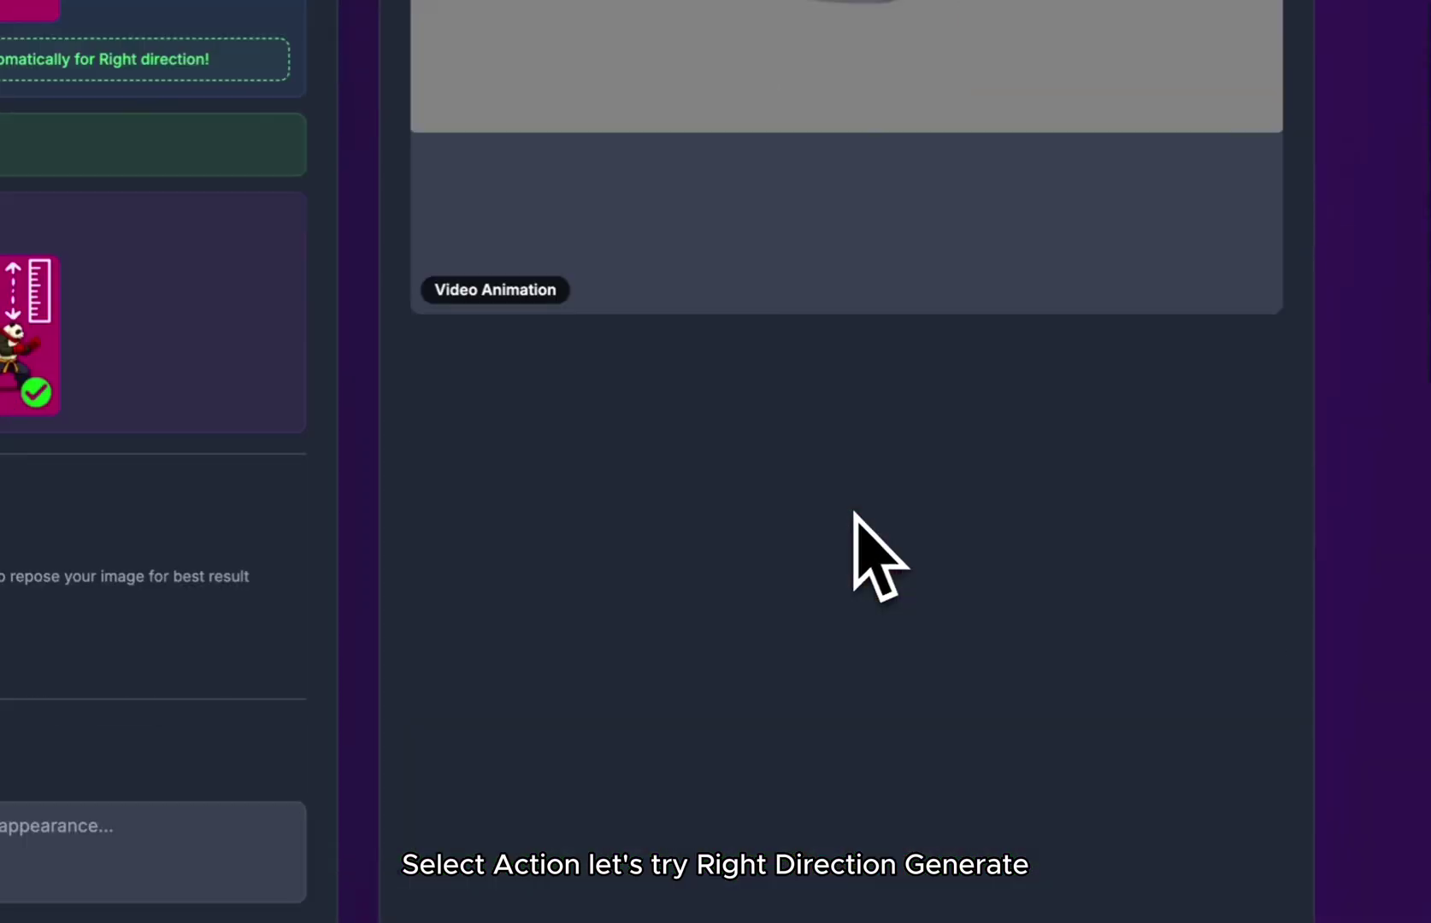
pyautogui.click(519, 588)
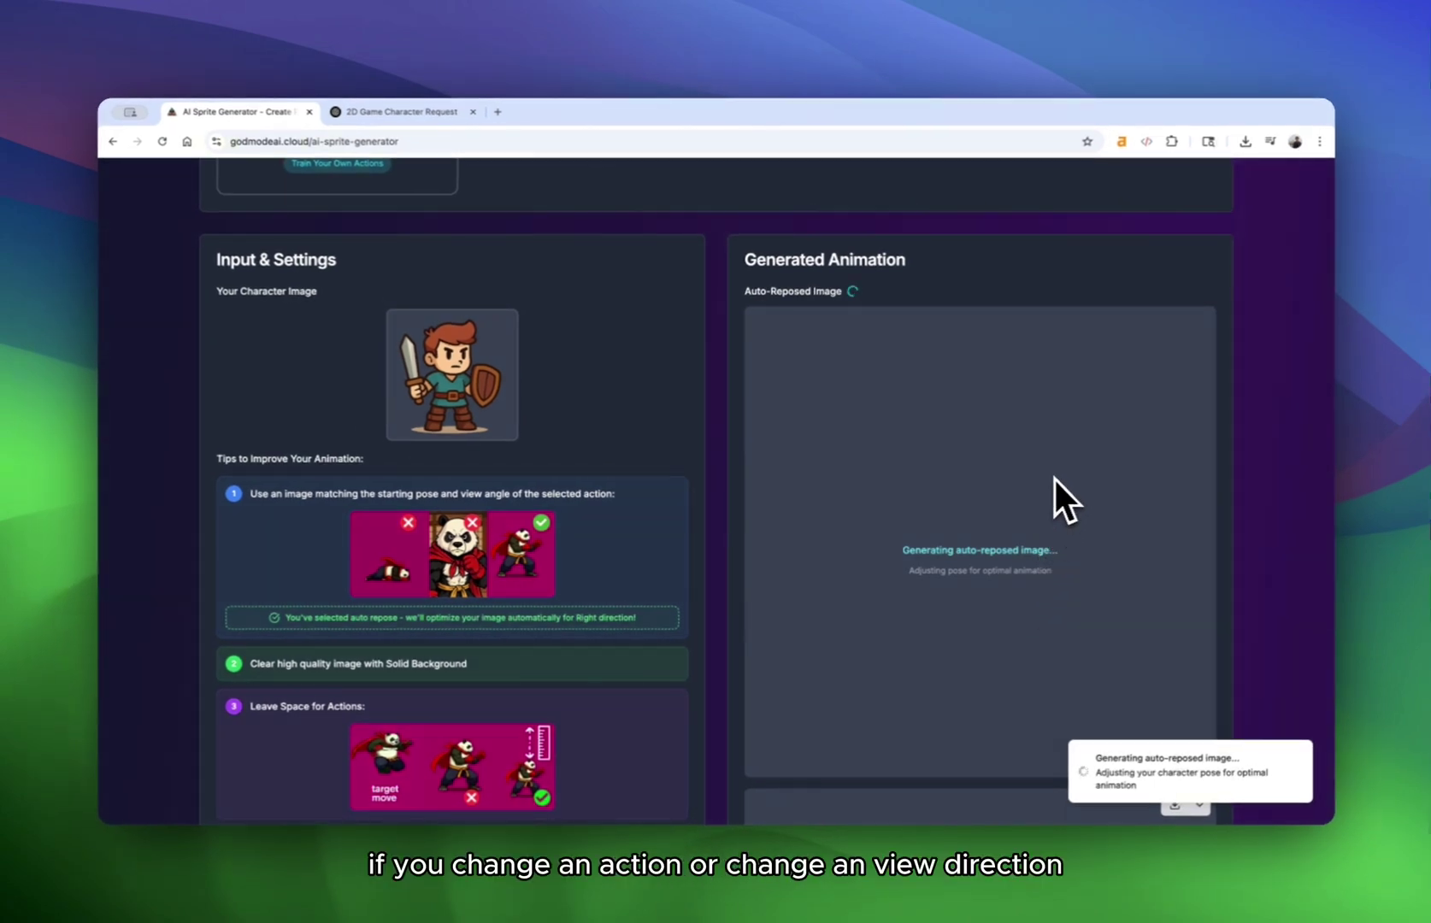
pyautogui.scroll(6, 1055, 479)
pyautogui.scroll(-7, 1013, 348)
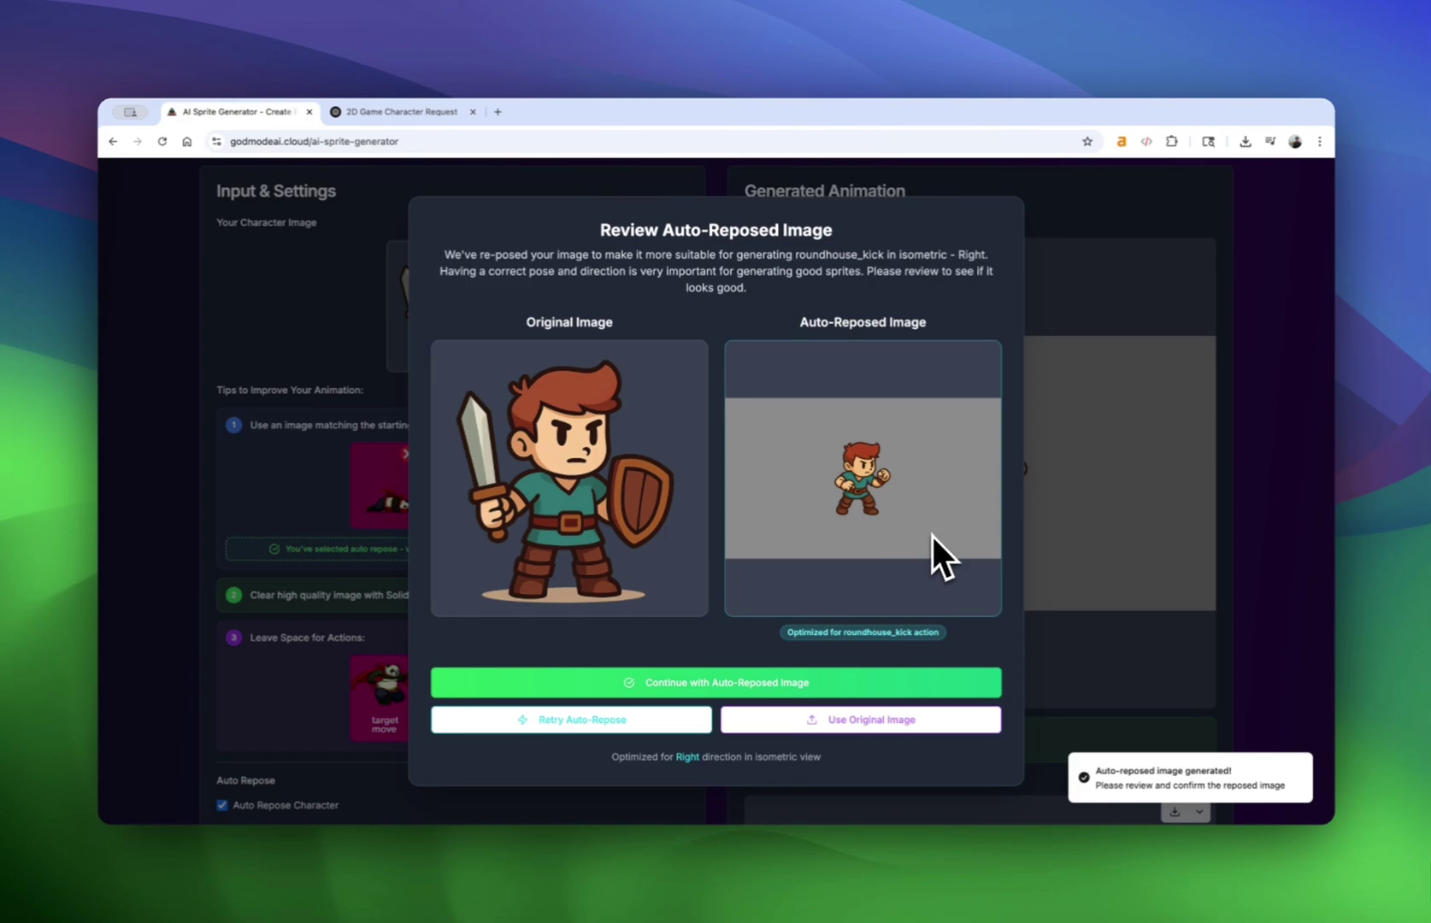
# Accept the auto-reposed hero to start the right-facing roundhouse kick, and focus the Positive Prompt box.
pyautogui.click(735, 682)
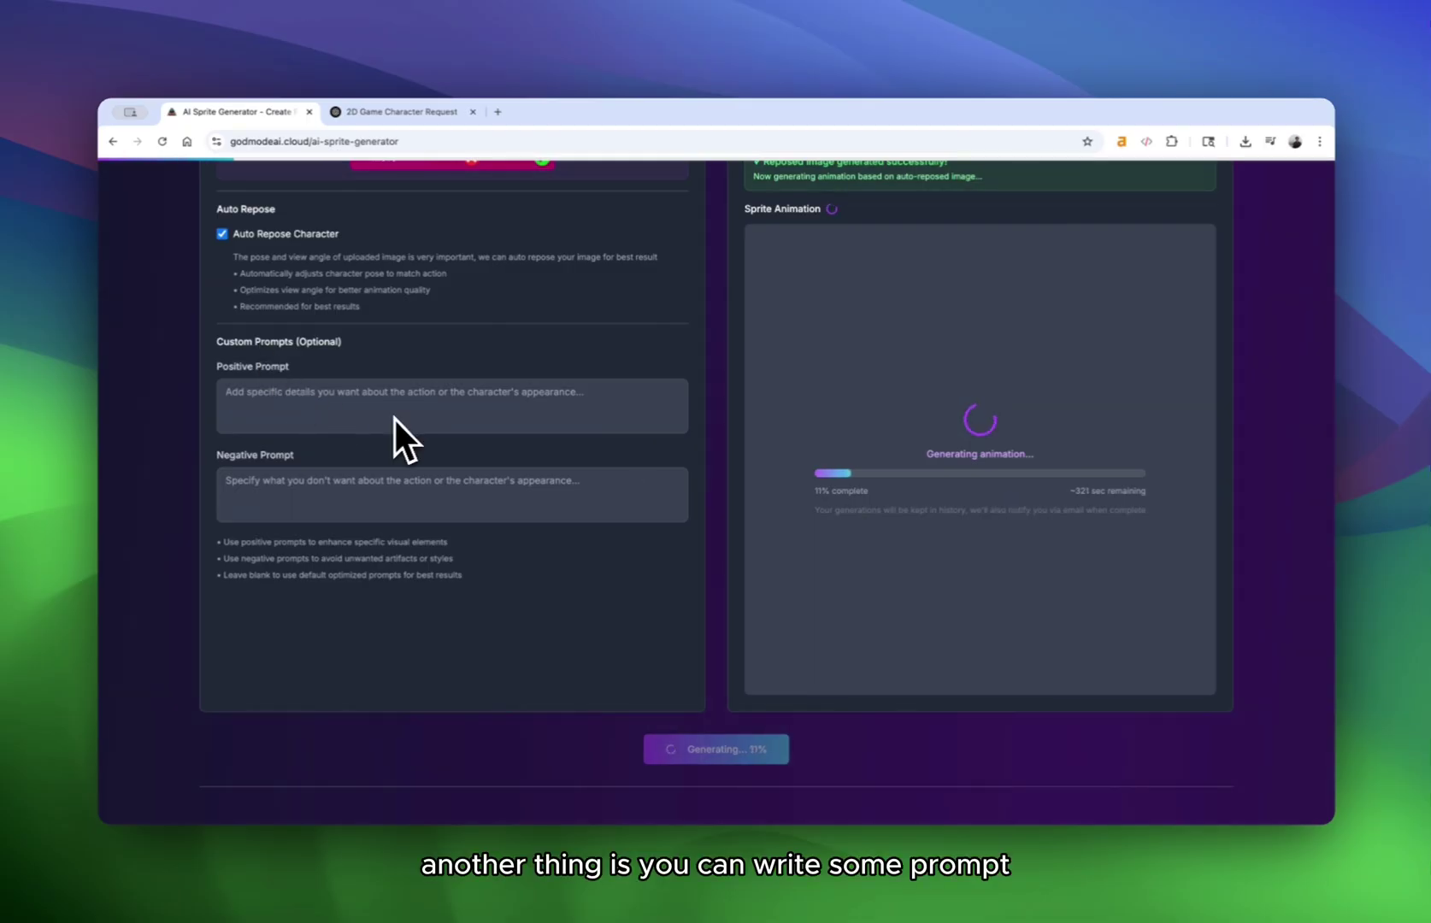
pyautogui.scroll(2, 328, 405)
pyautogui.click(360, 566)
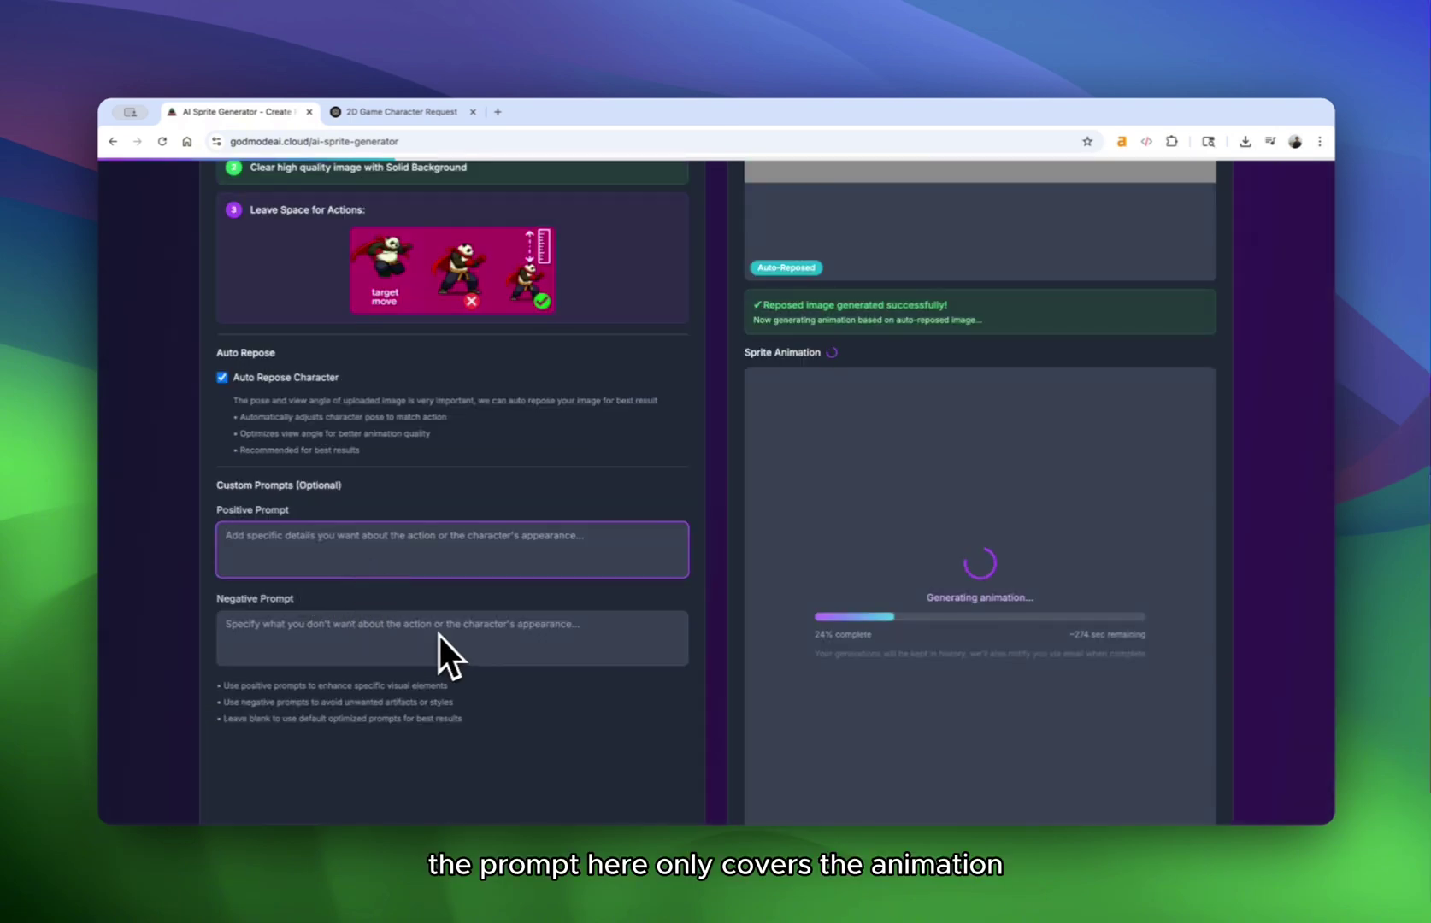